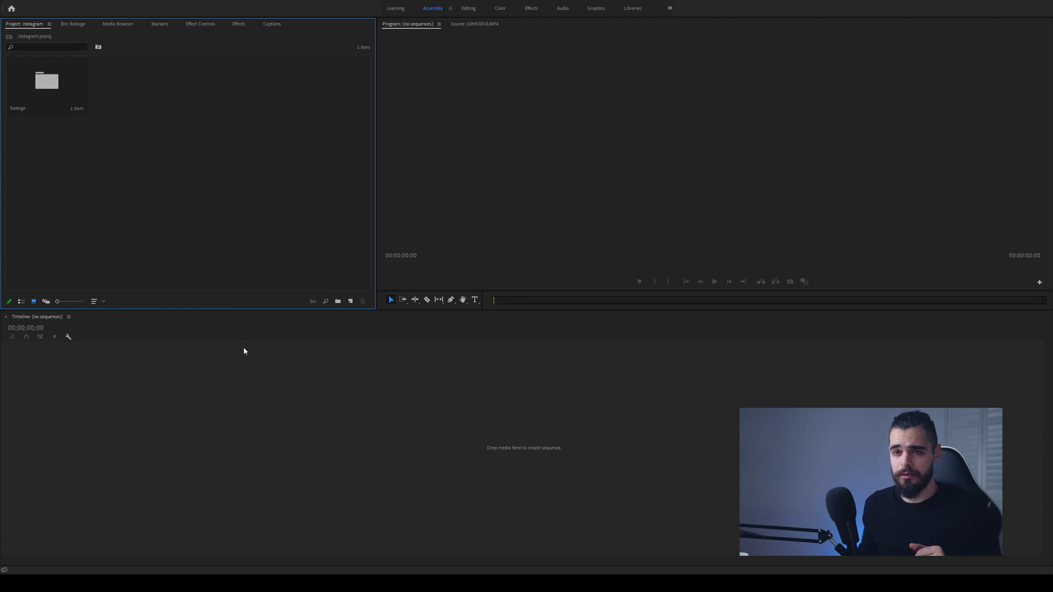
# - Start a new sequence based on the RED R3D 1080p 16x9 25 preset
pyautogui.click(134, 395)
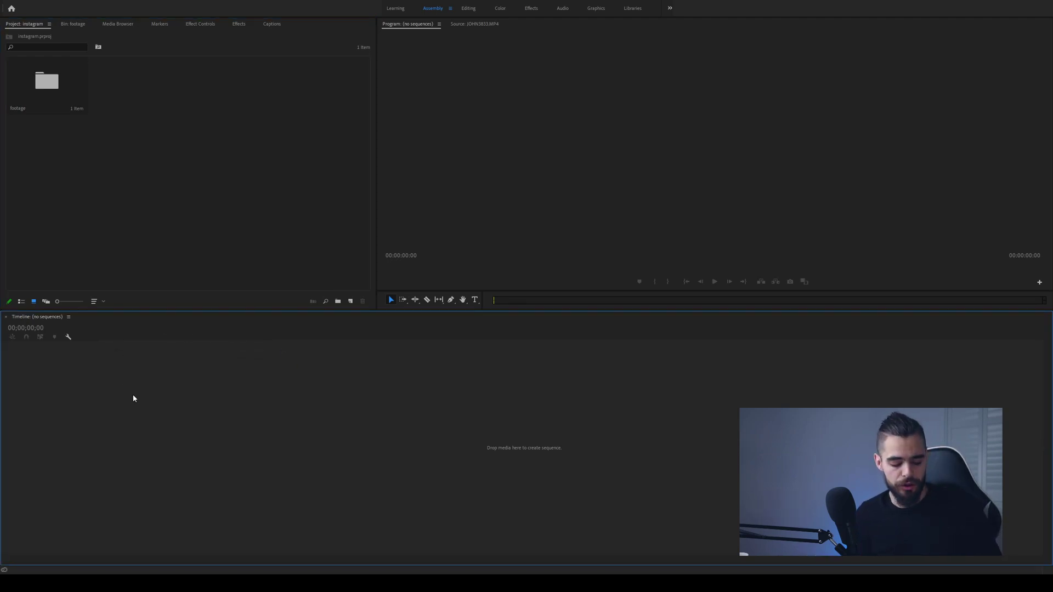
pyautogui.hotkey('ctrl', 'n')
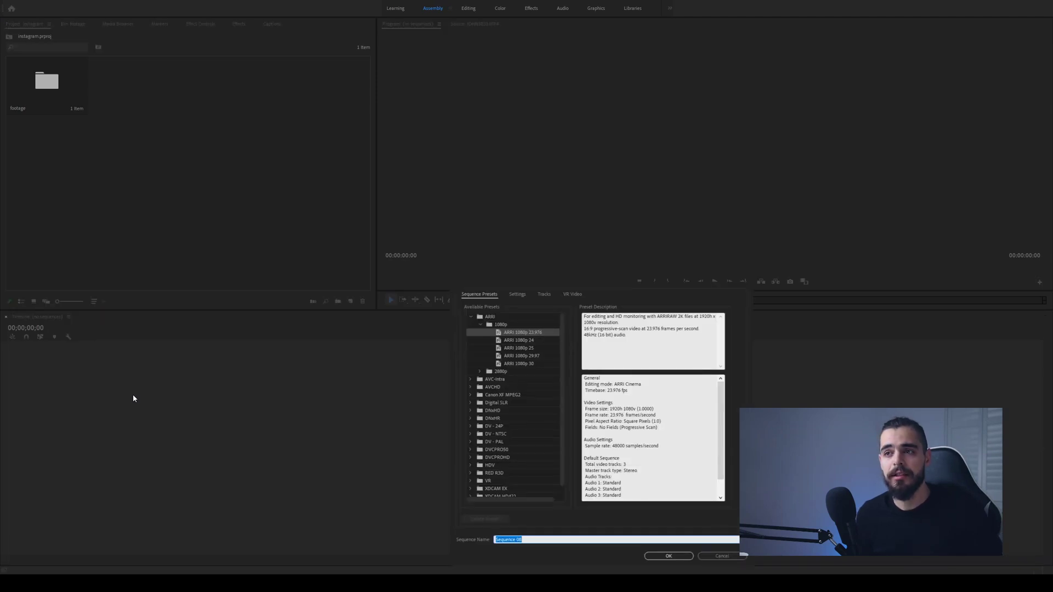
pyautogui.press('Escape')
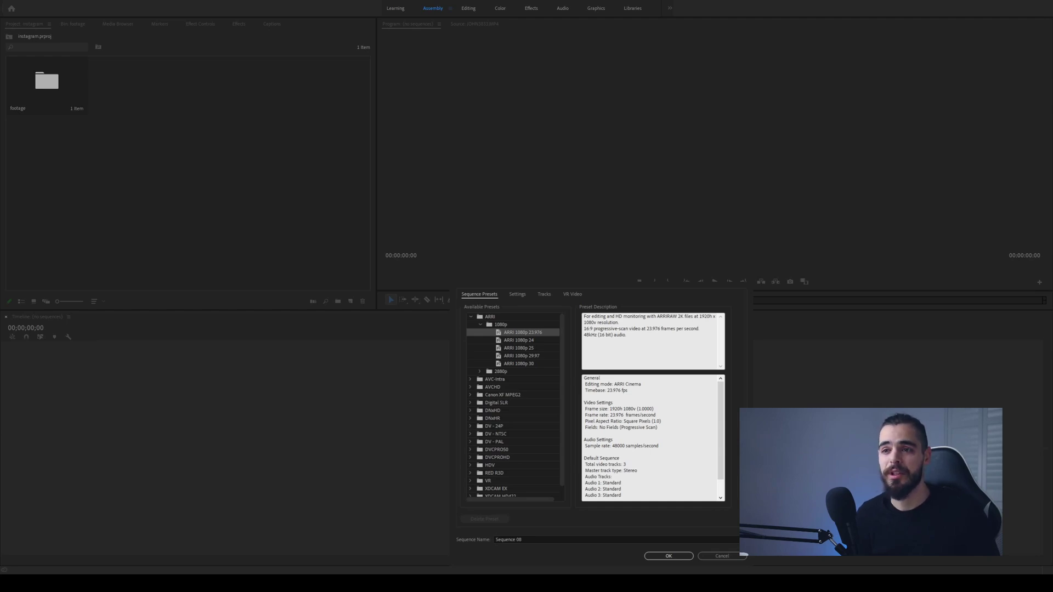
pyautogui.press('Tab')
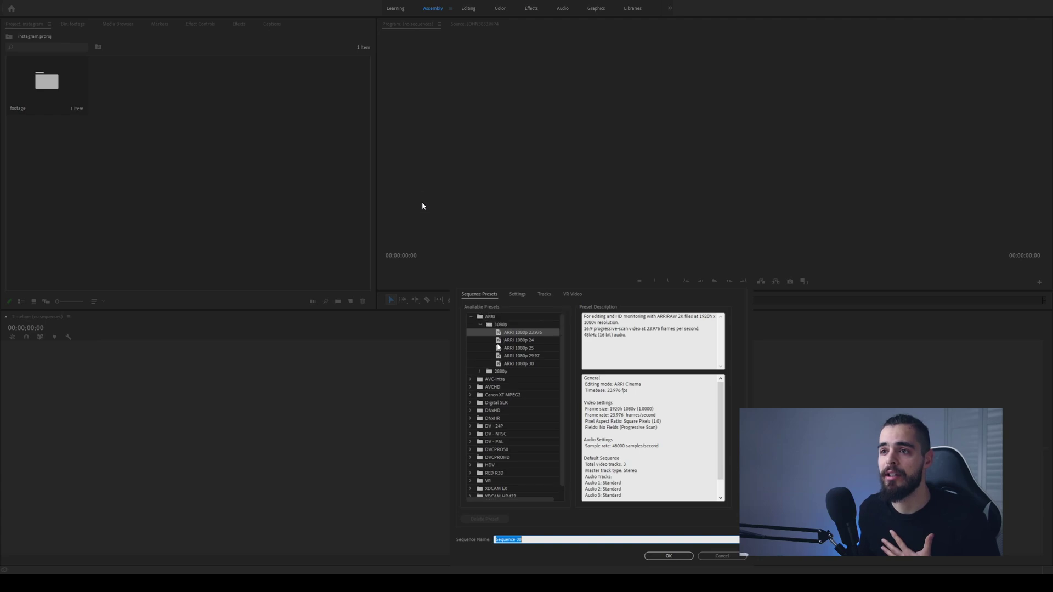
pyautogui.scroll(-1, 506, 331)
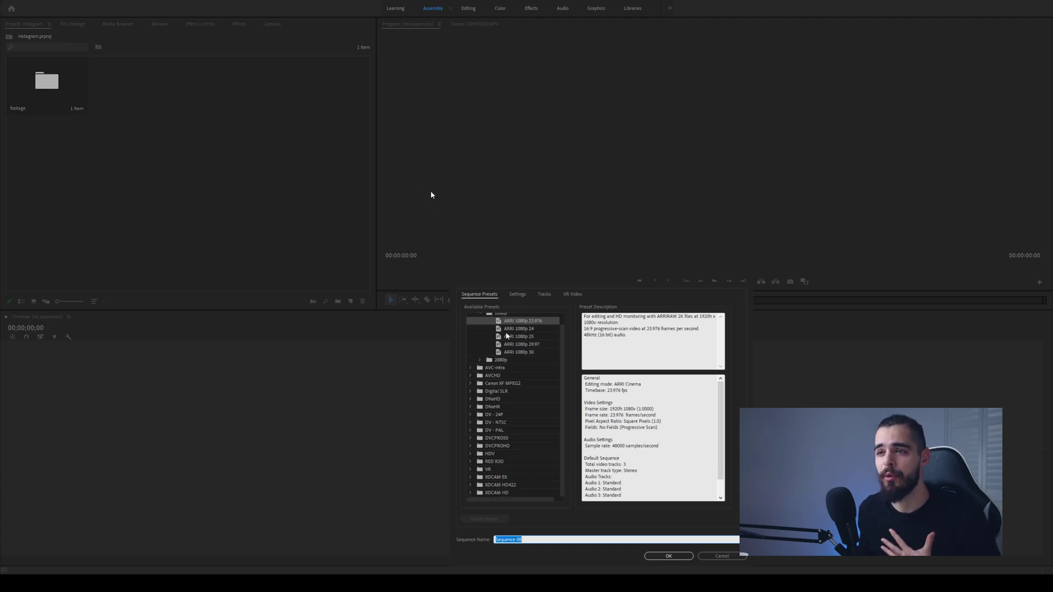
pyautogui.click(469, 430)
pyautogui.click(470, 423)
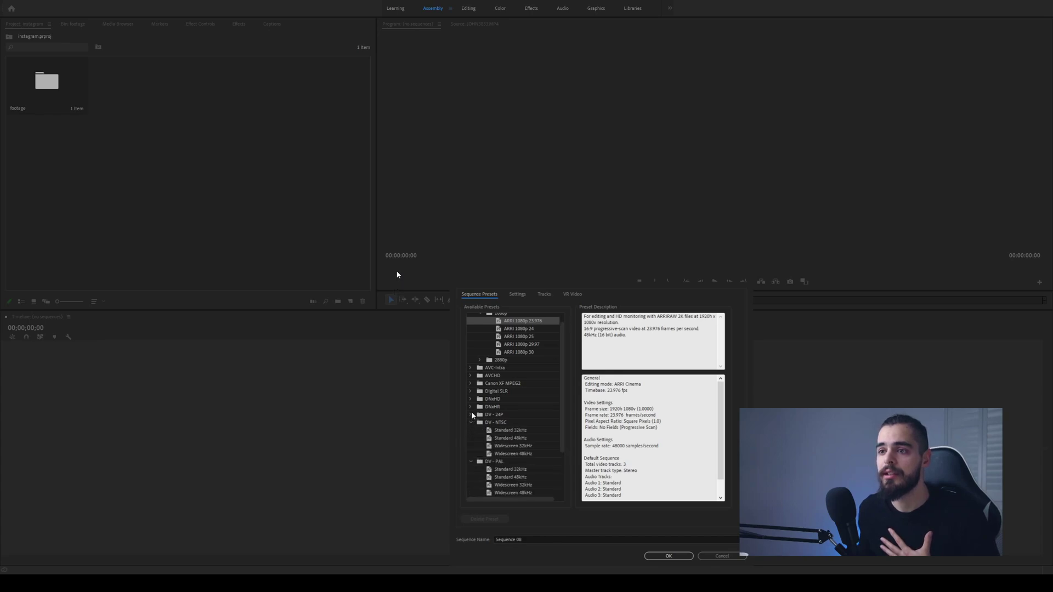
pyautogui.click(471, 415)
pyautogui.scroll(-4, 488, 438)
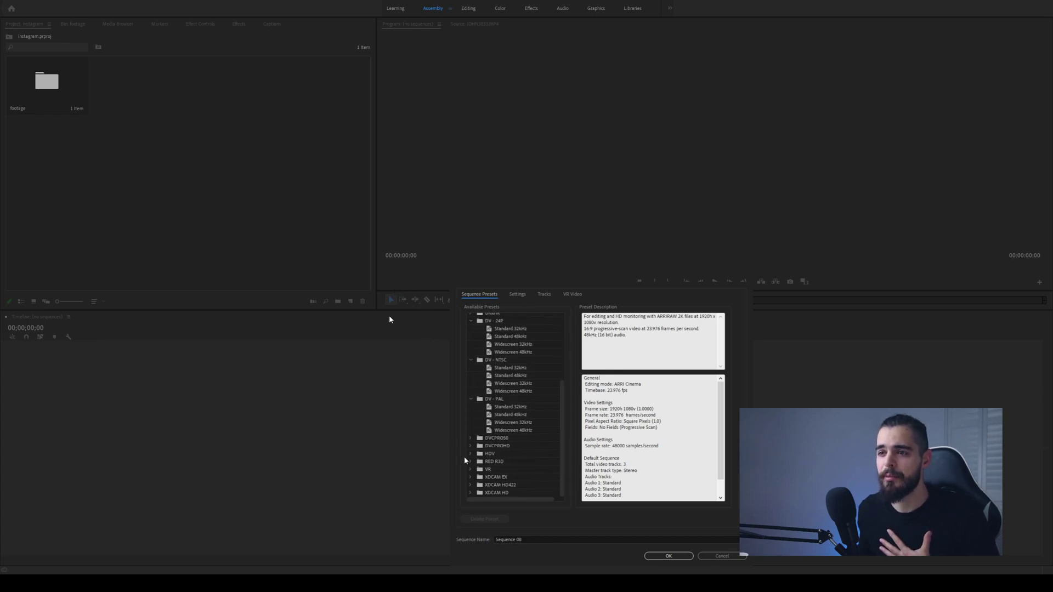
pyautogui.click(470, 461)
pyautogui.scroll(-3, 466, 411)
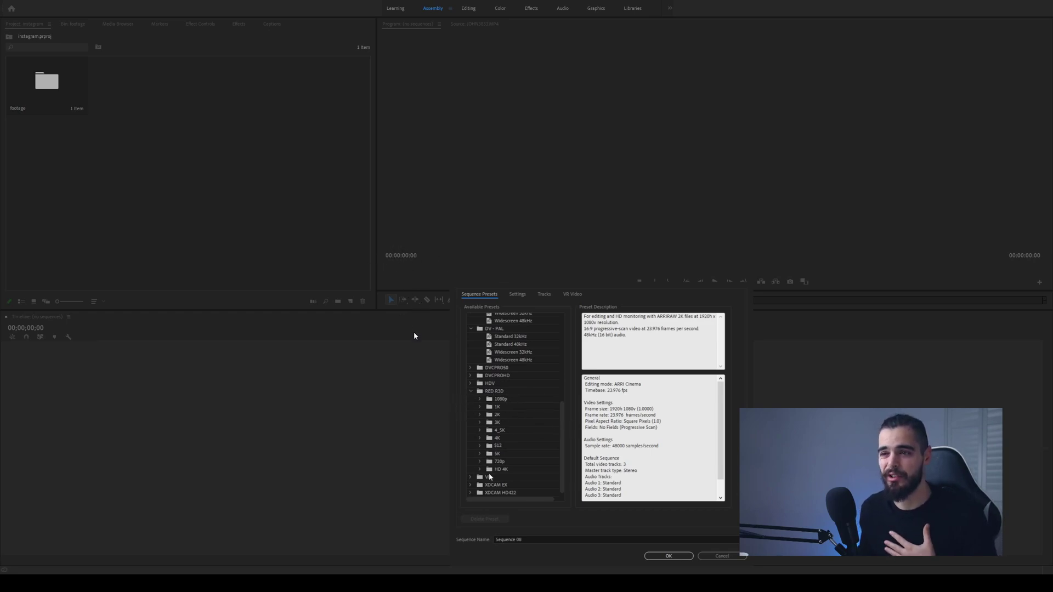
pyautogui.click(480, 399)
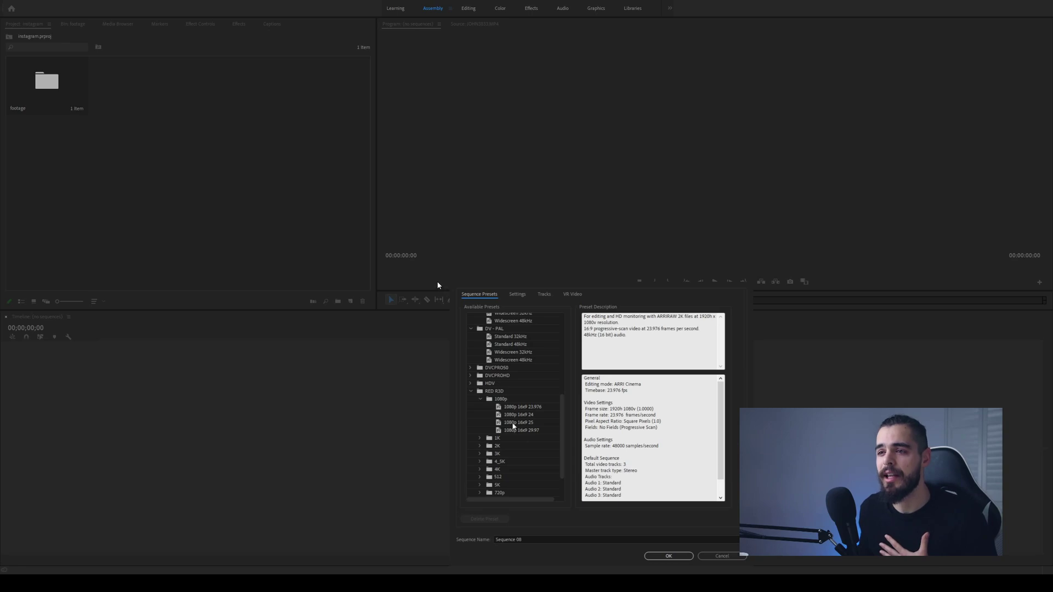
pyautogui.click(513, 422)
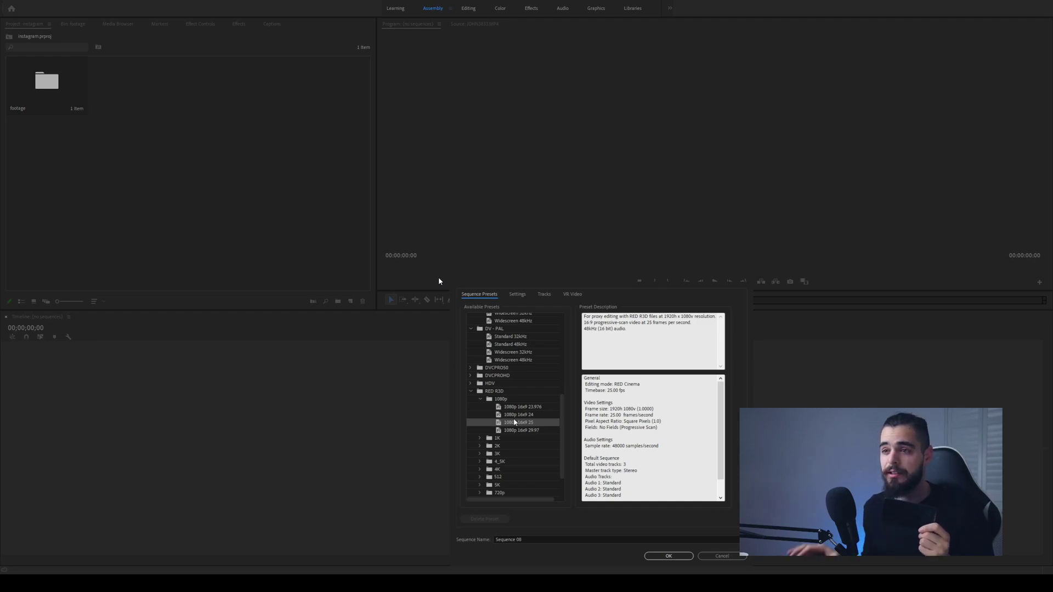
# - Create the sequence with a 1080 horizontal by 1920 vertical frame size, saving the settings as the custom preset Instagram Story
pyautogui.click(517, 295)
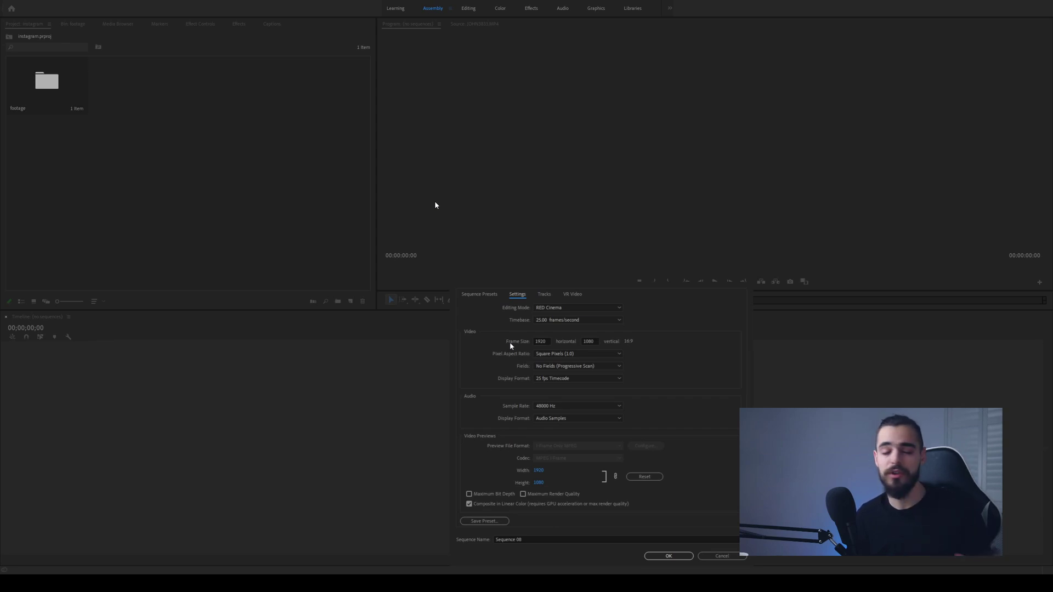
pyautogui.click(552, 346)
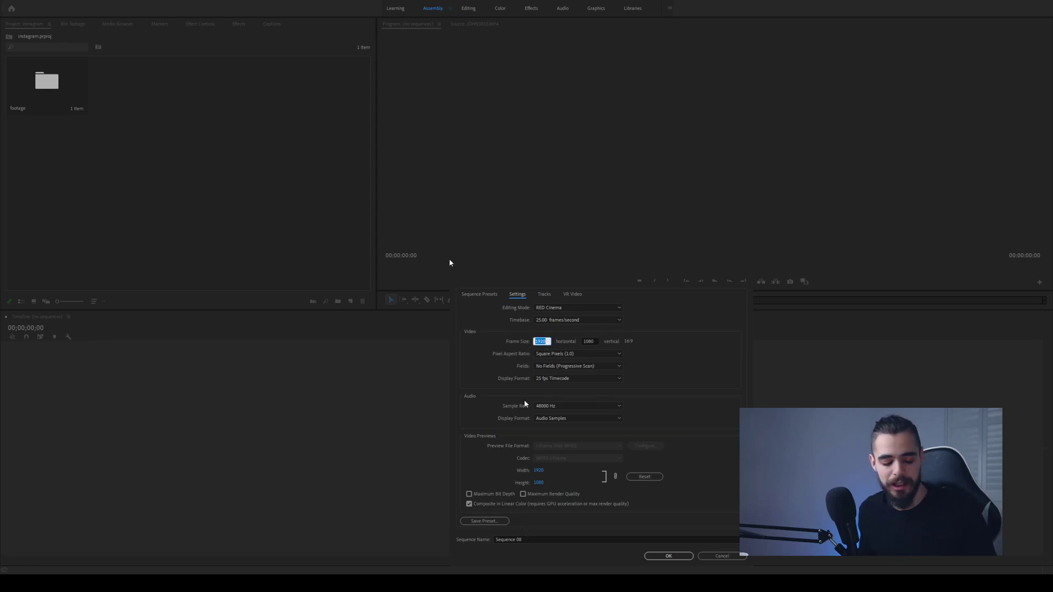
pyautogui.write('1')
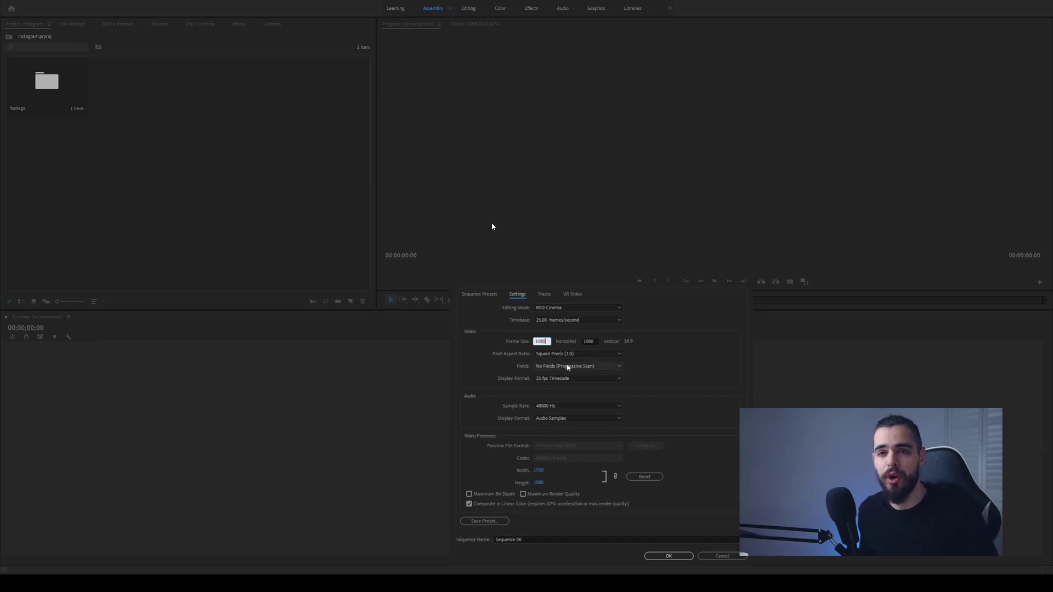
pyautogui.click(599, 344)
pyautogui.click(598, 342)
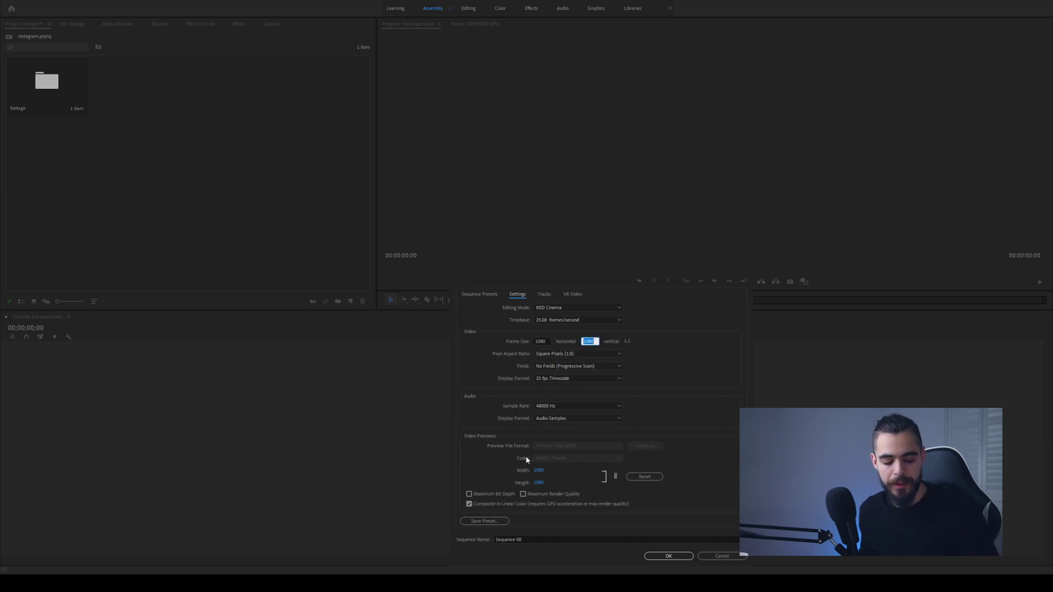
pyautogui.write('192')
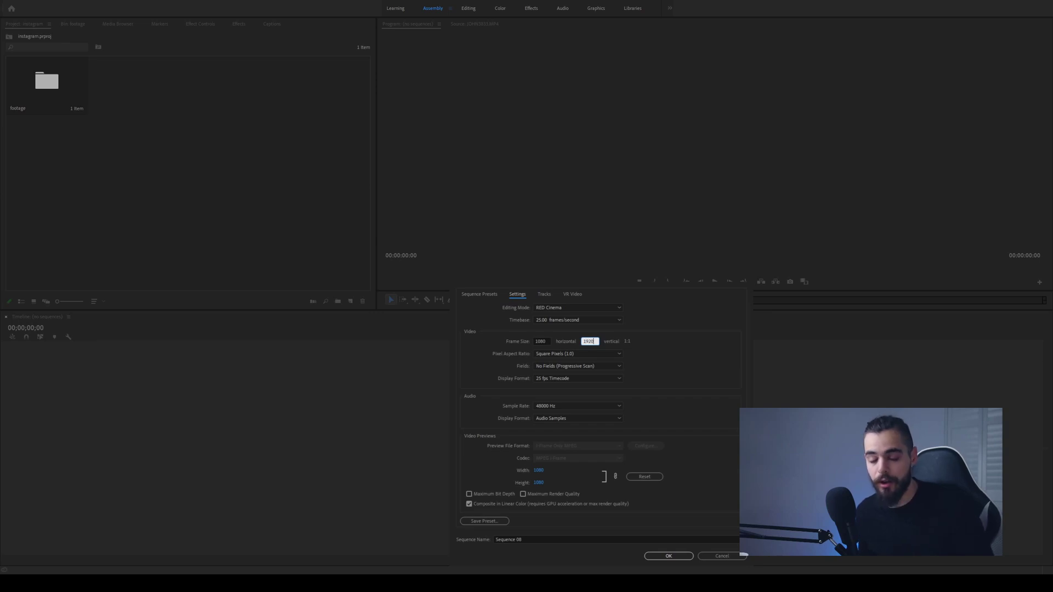
pyautogui.click(653, 357)
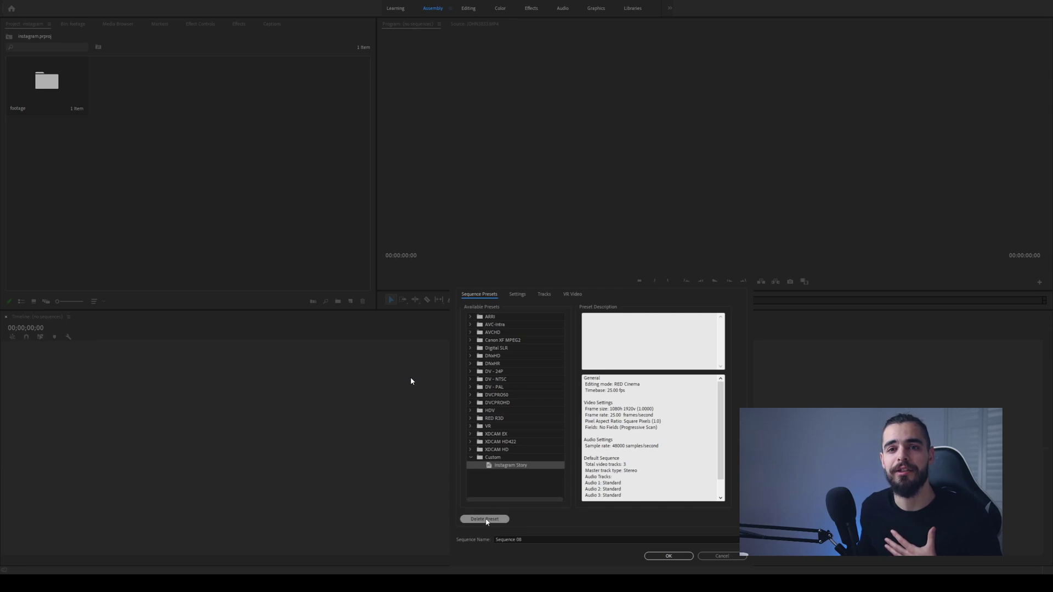
pyautogui.click(668, 555)
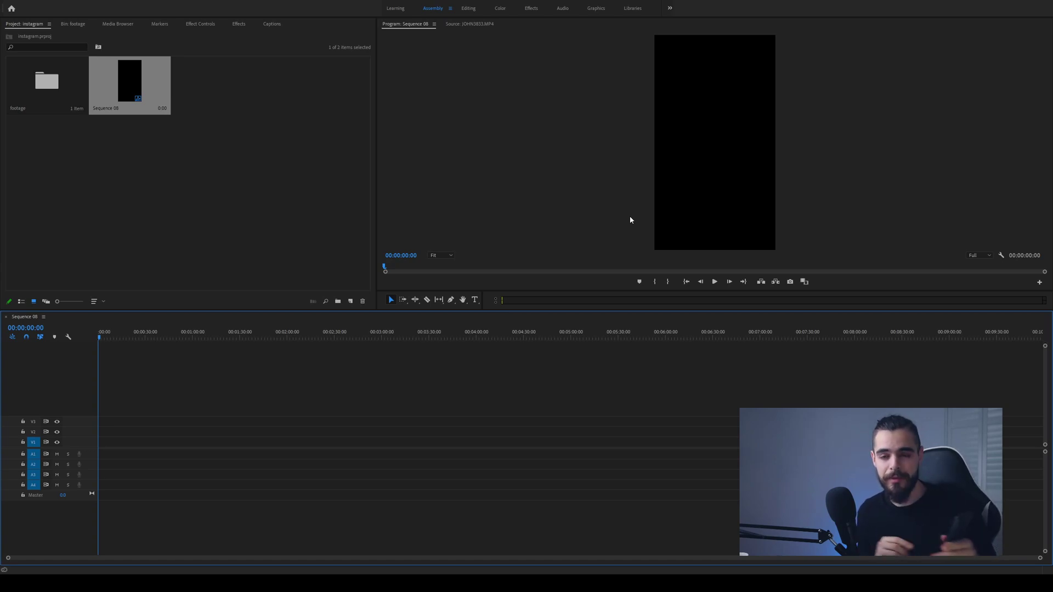
pyautogui.click(197, 208)
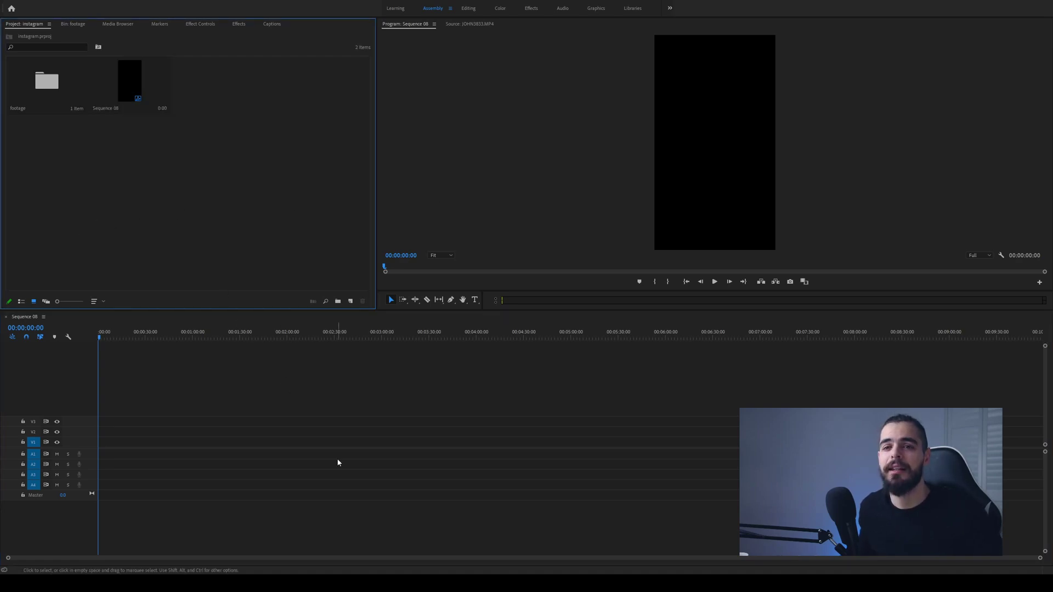
# - Create another sequence from the Instagram Story preset with the vertical frame size set to 1080, saving the settings as the preset Instagram Post
pyautogui.click(271, 422)
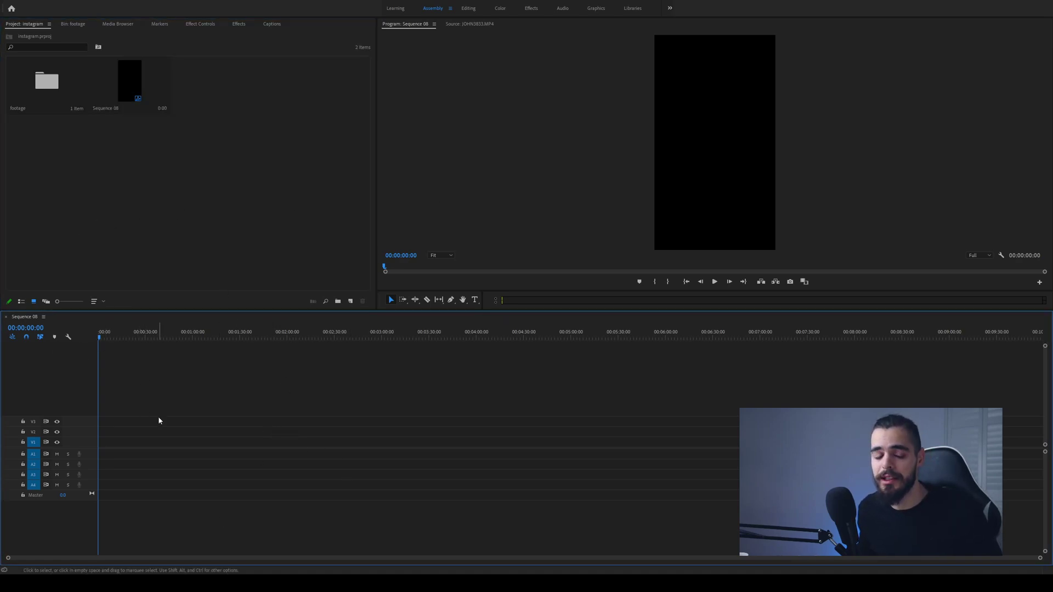
pyautogui.hotkey('ctrl', 'n')
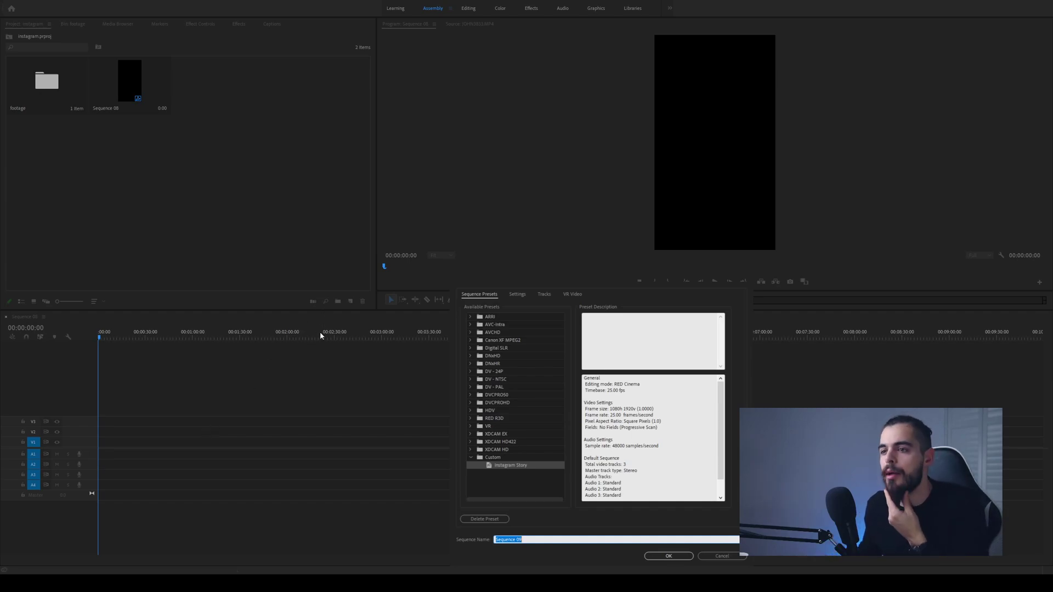
pyautogui.click(503, 466)
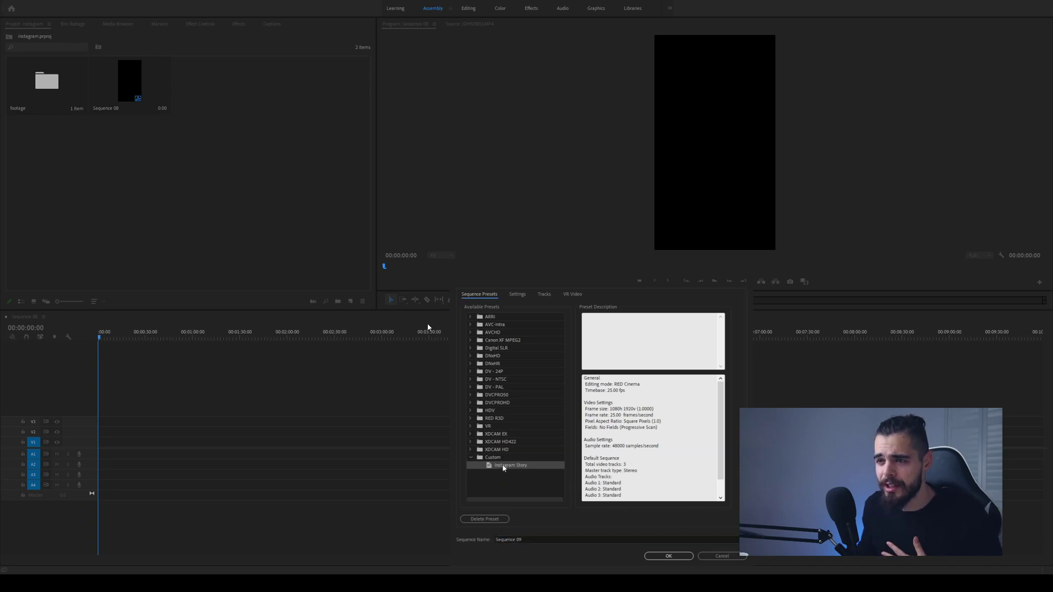
pyautogui.click(517, 294)
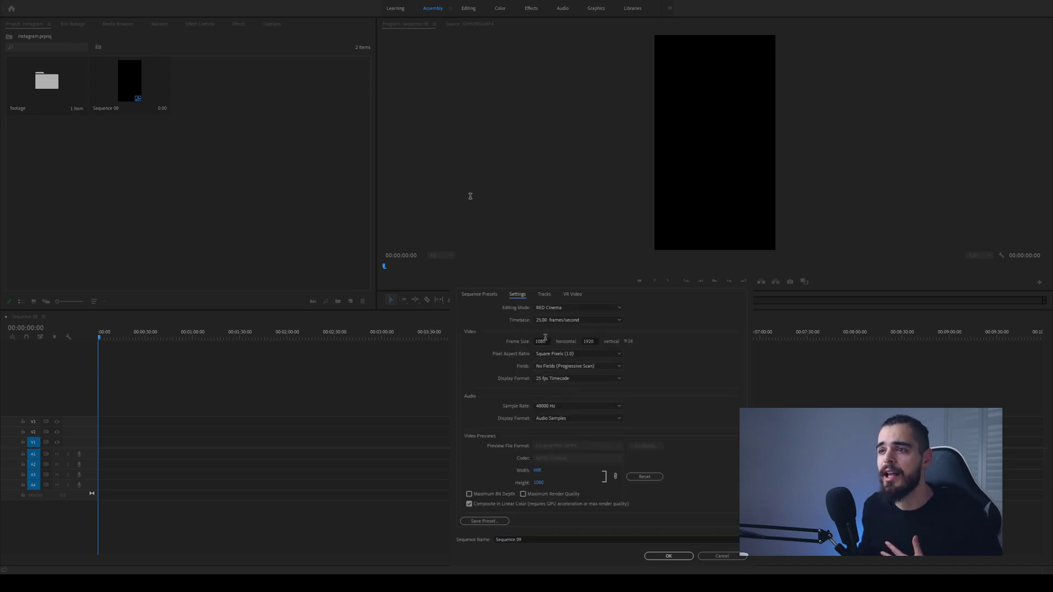
pyautogui.click(589, 341)
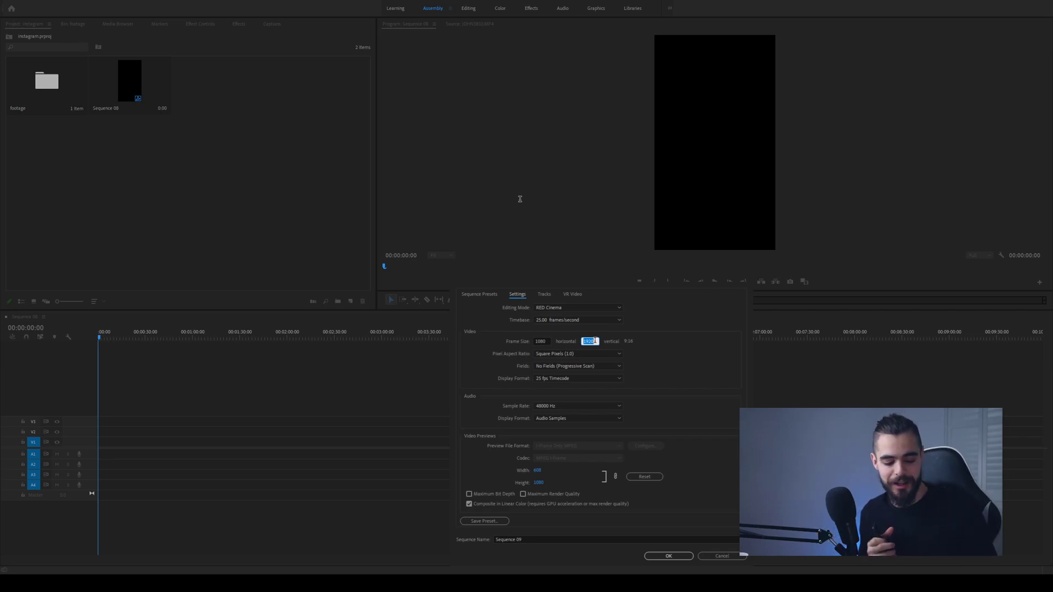
pyautogui.write('108')
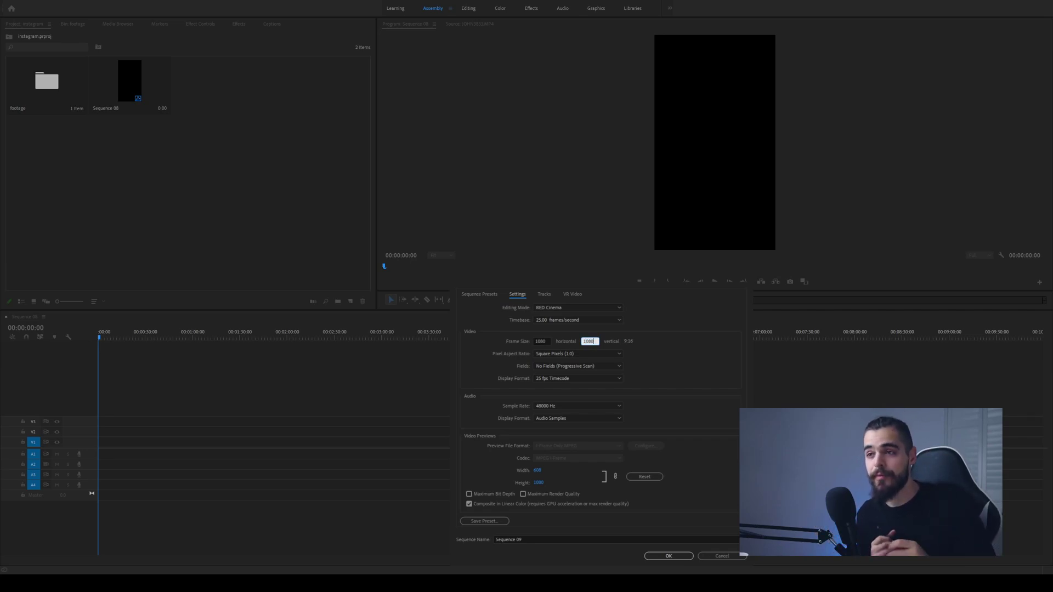
pyautogui.write('0')
pyautogui.press('Tab')
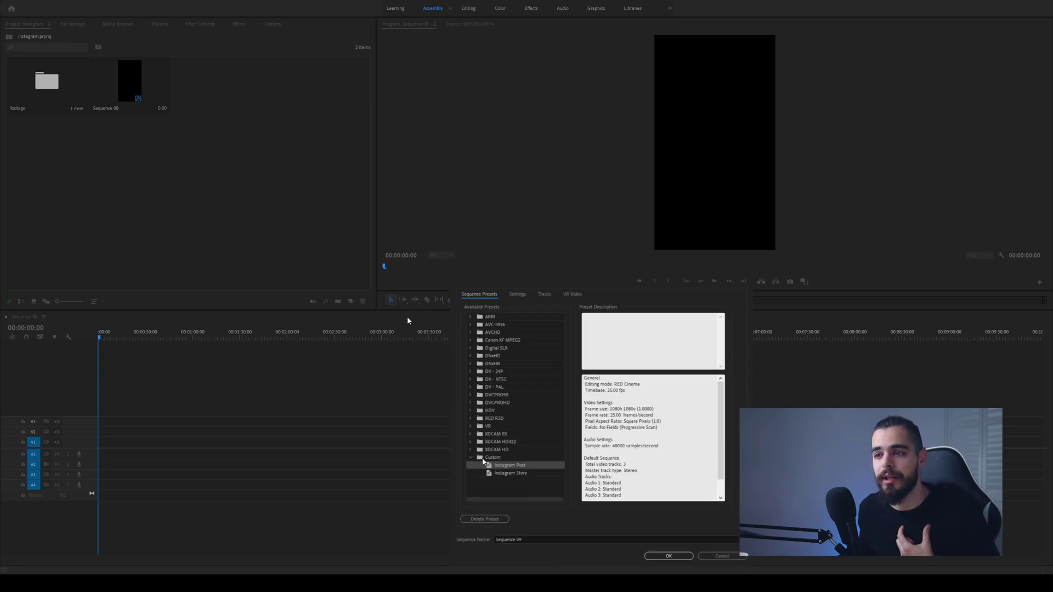
pyautogui.click(669, 556)
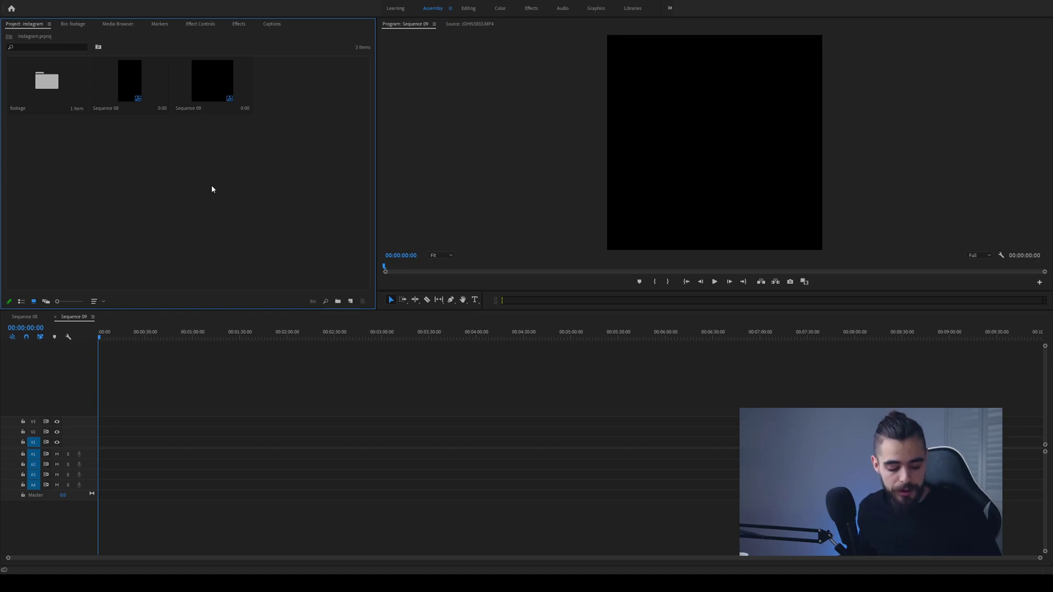
# - Start a new sequence from the Instagram Post preset, set its vertical frame size to 1350, and save it as the preset Instagram Portrait Post
pyautogui.click(219, 370)
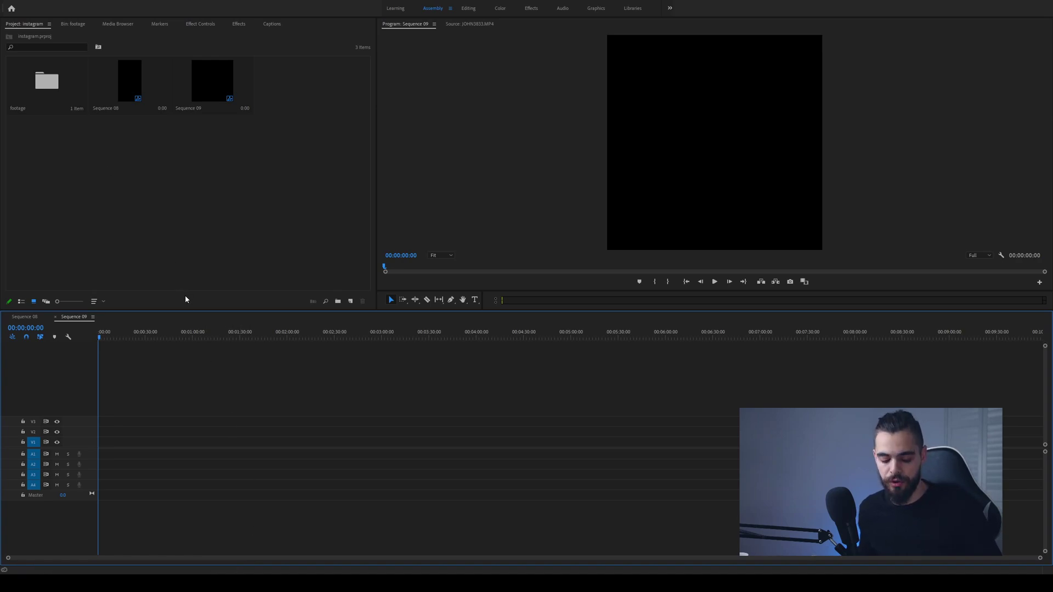
pyautogui.hotkey('ctrl', 'n')
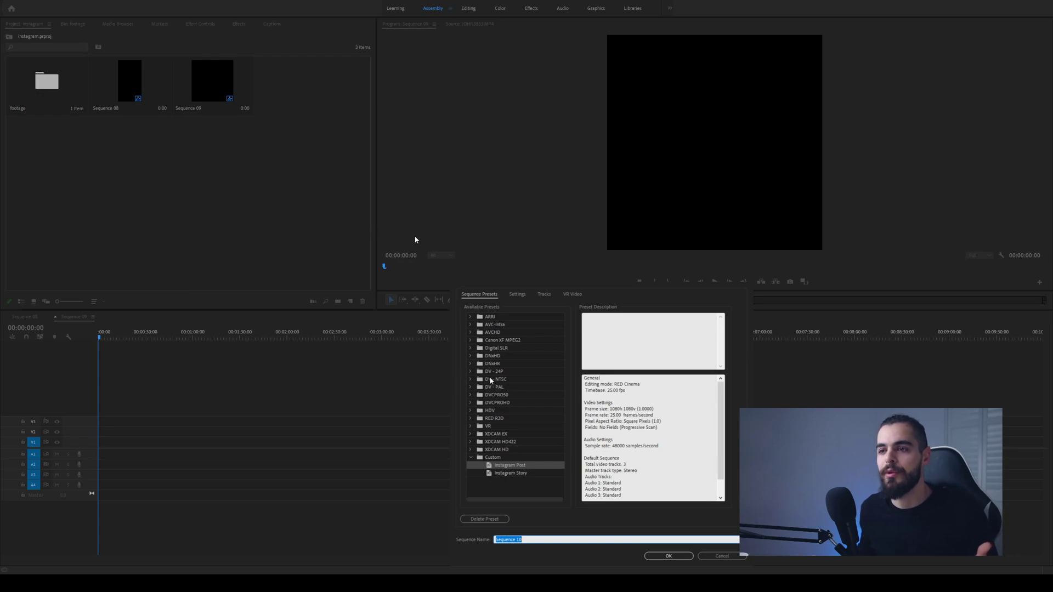
pyautogui.click(509, 465)
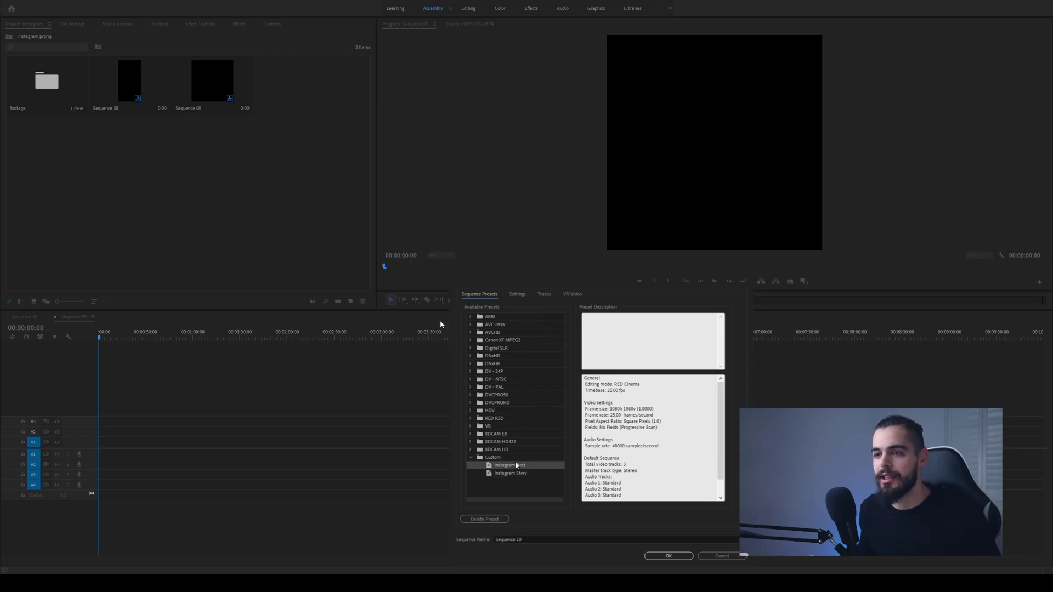
pyautogui.click(518, 295)
pyautogui.doubleClick(546, 341)
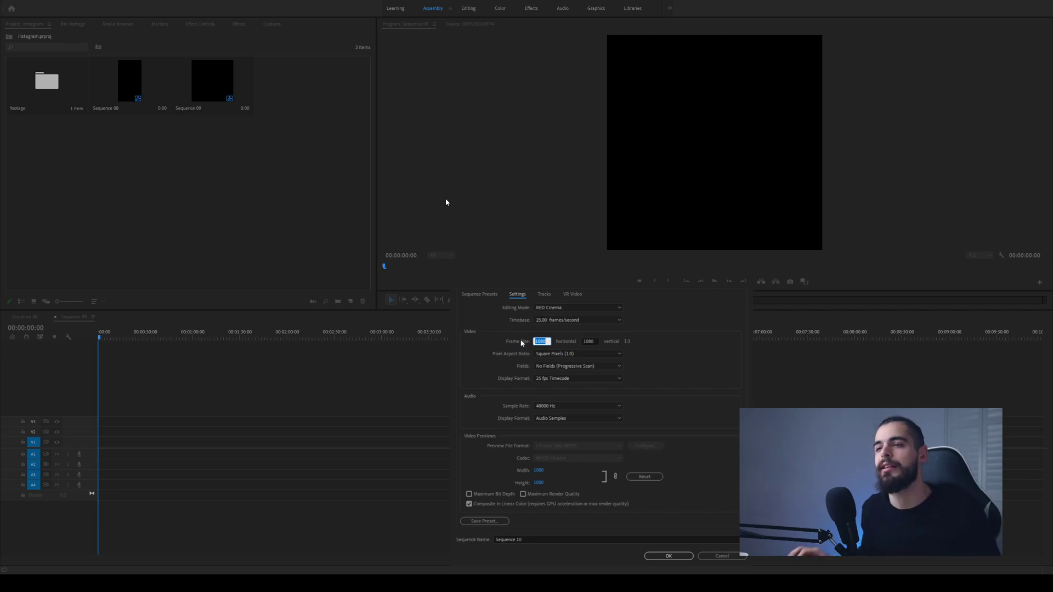
pyautogui.click(591, 341)
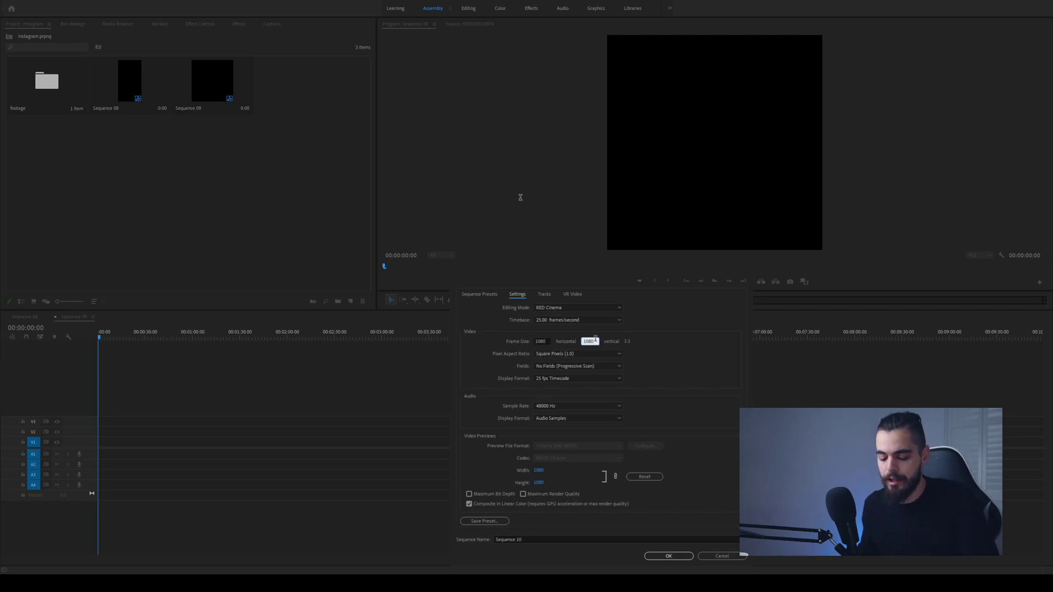
pyautogui.write('1')
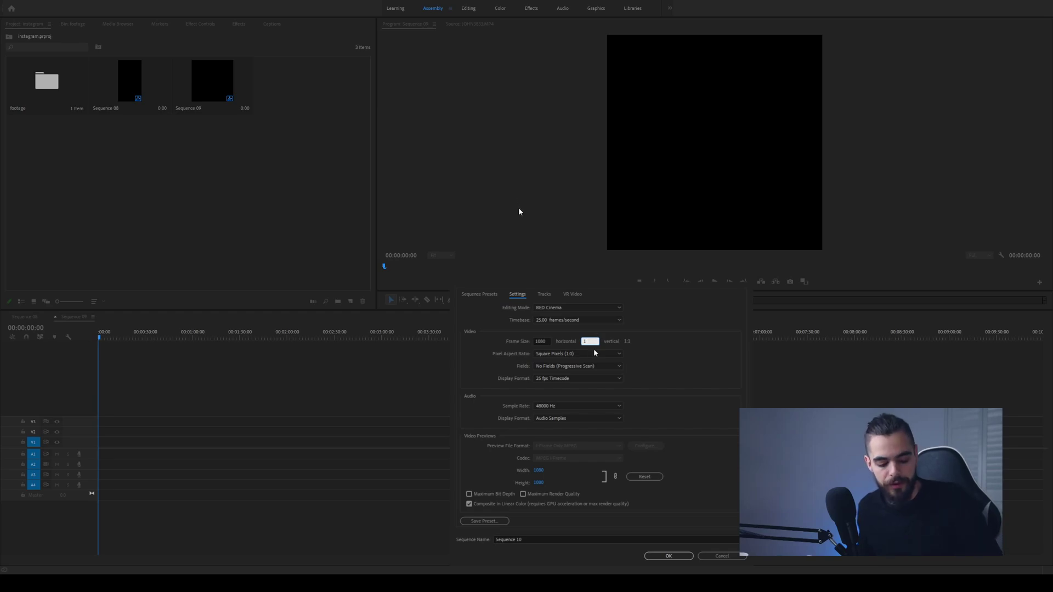
pyautogui.write('350')
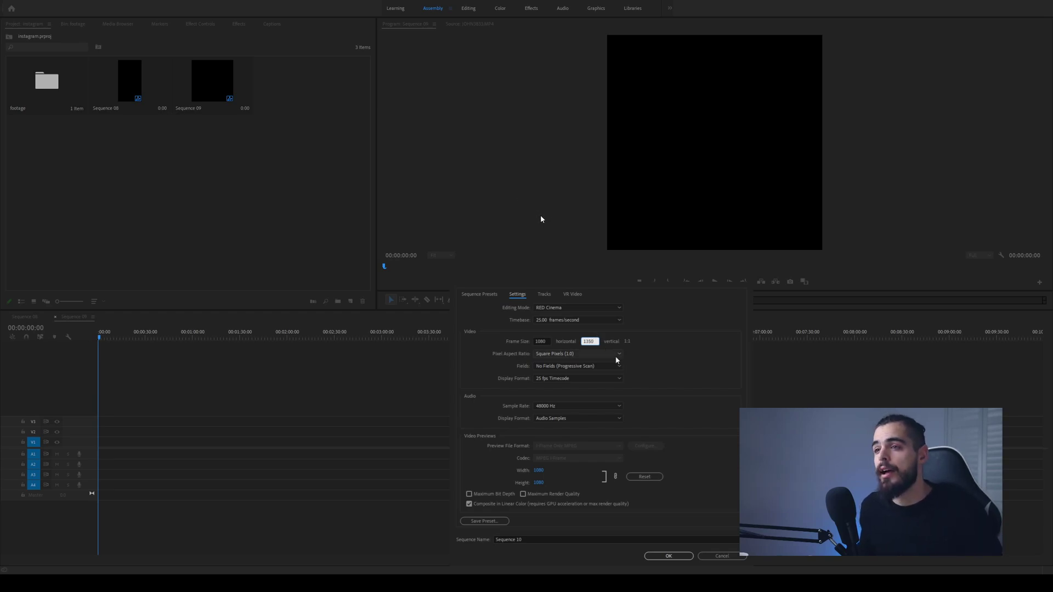
pyautogui.press('Return')
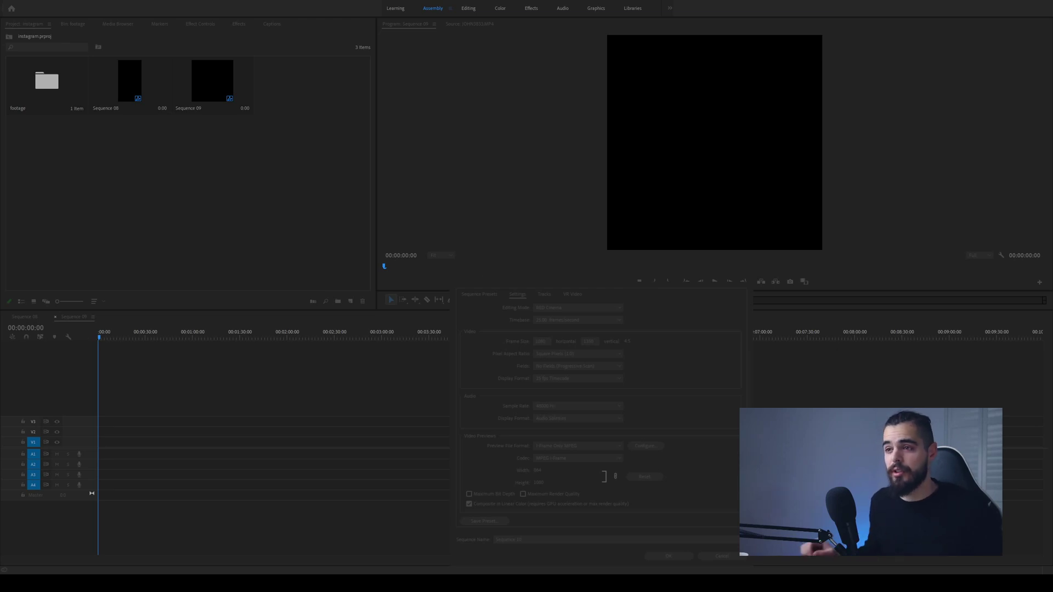
pyautogui.hotkey('ctrl', 'n')
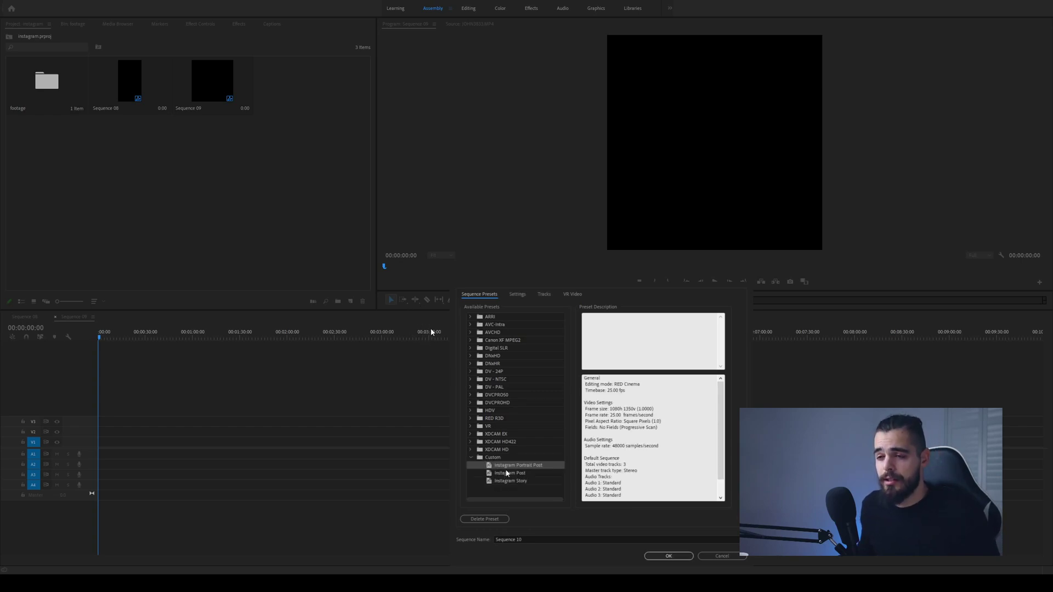
# - Create the sequence from the Instagram Portrait Post preset and compare its frame shape with the story and square sequences
pyautogui.click(660, 556)
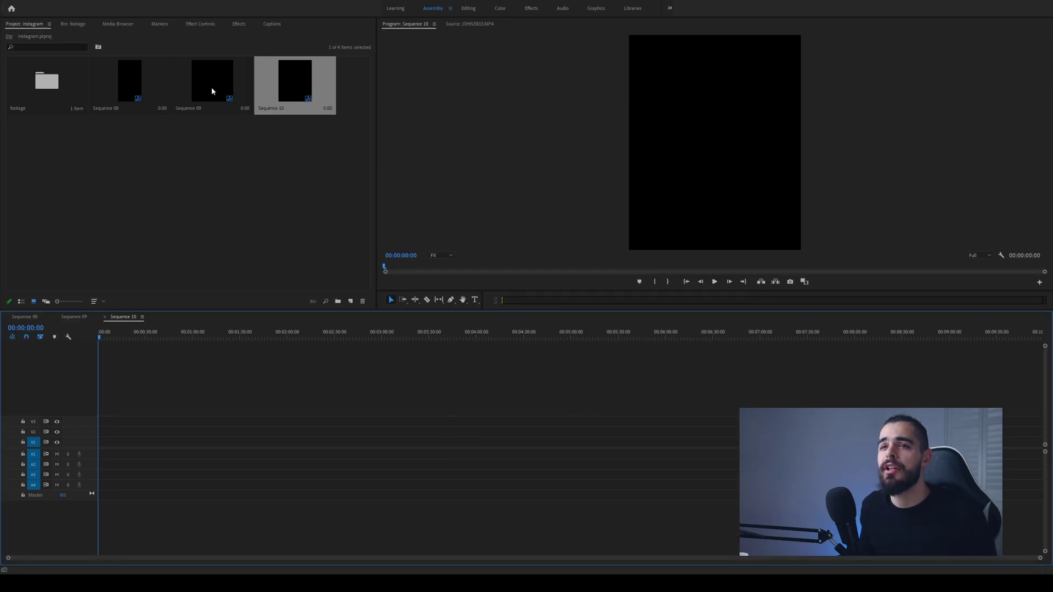
pyautogui.doubleClick(212, 87)
pyautogui.doubleClick(145, 85)
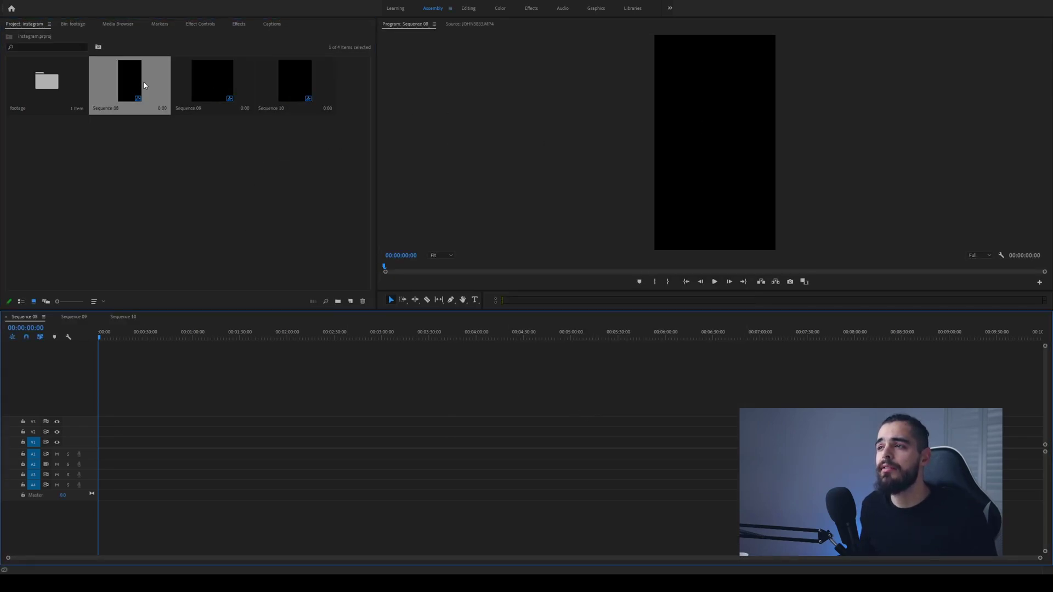
pyautogui.click(208, 84)
pyautogui.doubleClick(294, 83)
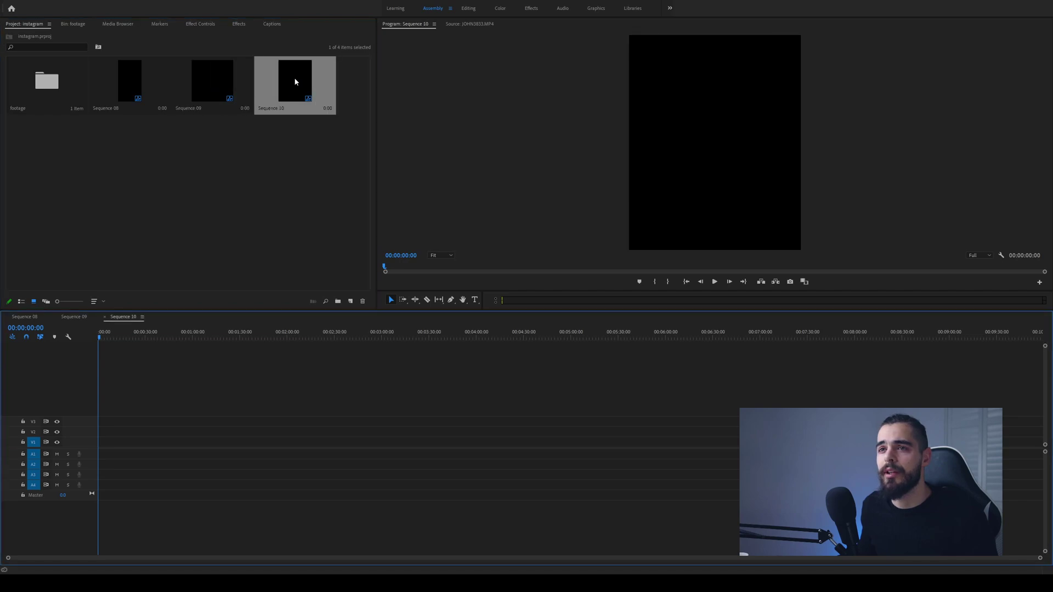
pyautogui.click(219, 89)
pyautogui.doubleClick(141, 86)
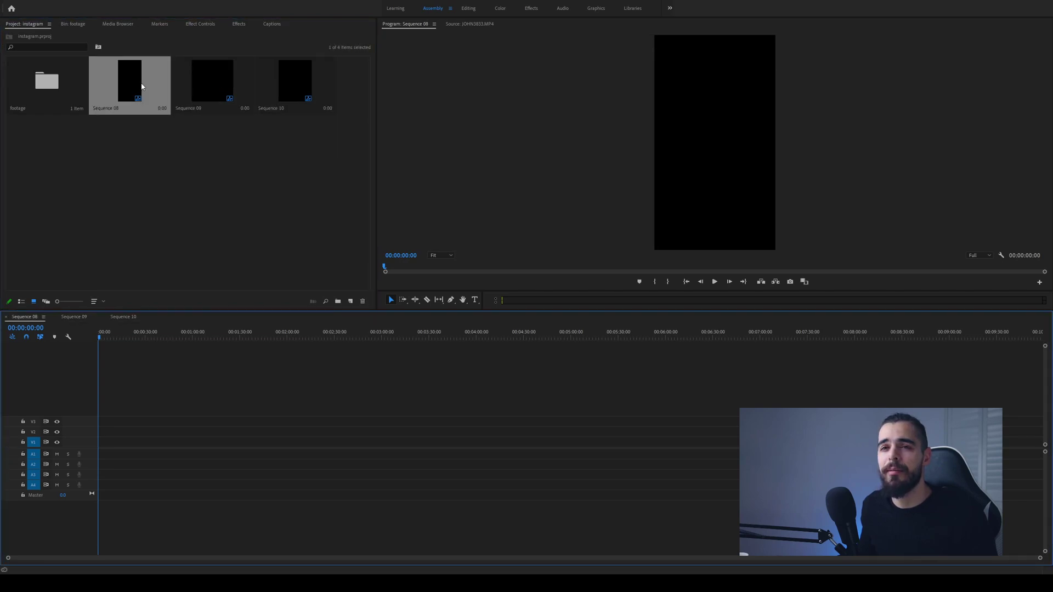
# - Place the footage clip on track V3 at the start of the story sequence, keeping the existing sequence settings, and skim through it
pyautogui.doubleClick(45, 88)
pyautogui.moveTo(45, 82); pyautogui.dragTo(102, 400)
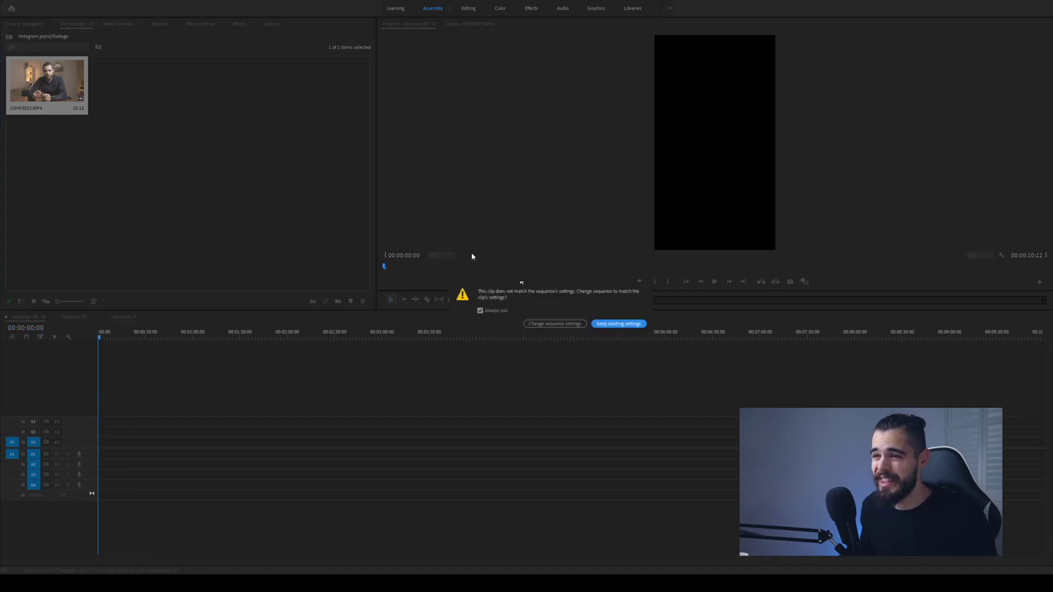
pyautogui.click(618, 324)
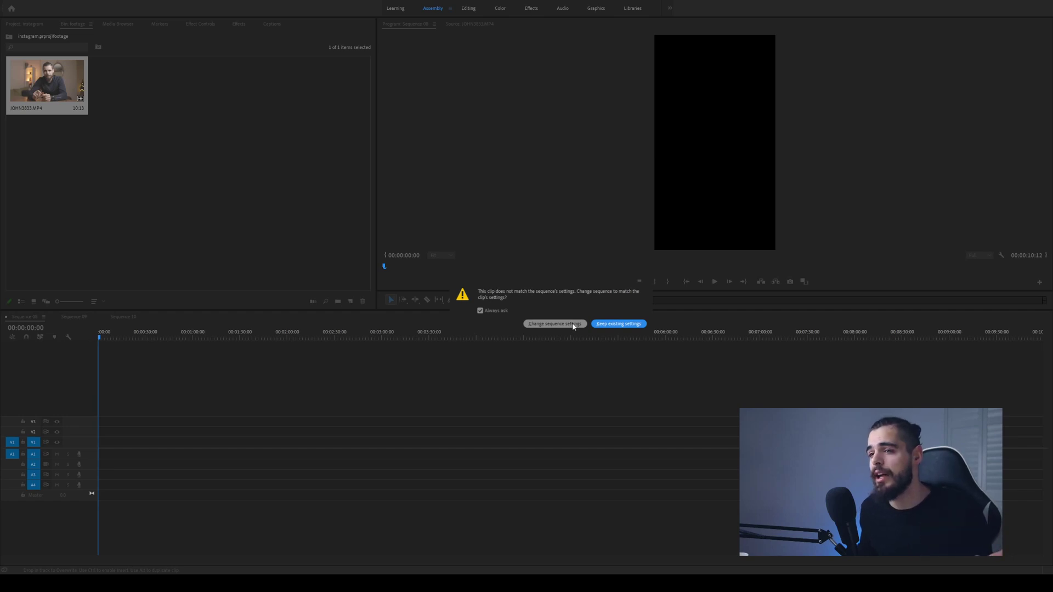
pyautogui.click(612, 324)
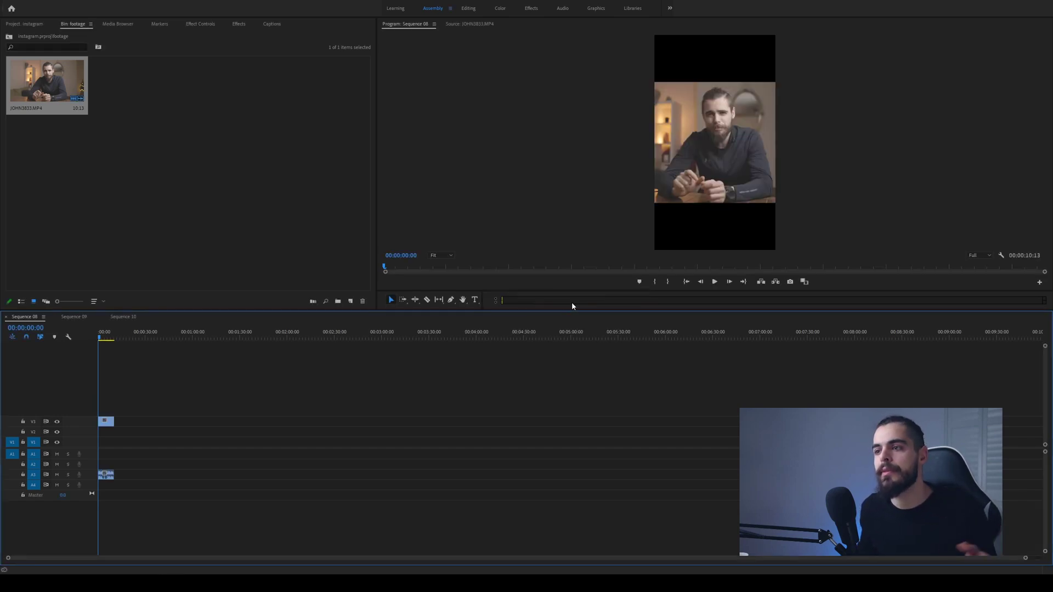
pyautogui.click(110, 338)
pyautogui.moveTo(111, 340); pyautogui.dragTo(104, 338)
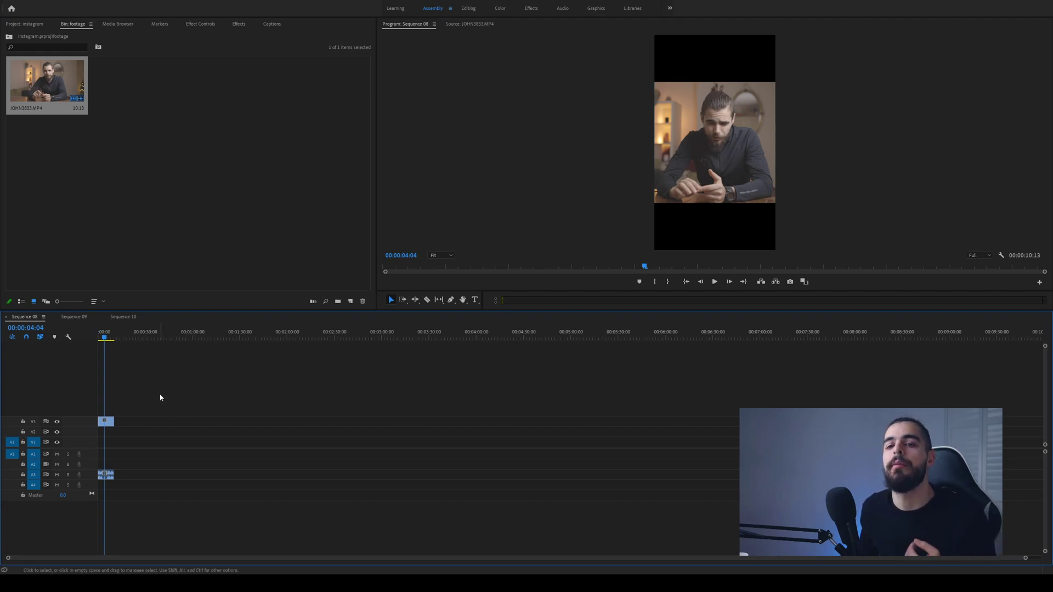
# - Scale up the clip in the story sequence until it fills the vertical frame, and mute audio track A3
pyautogui.click(106, 421)
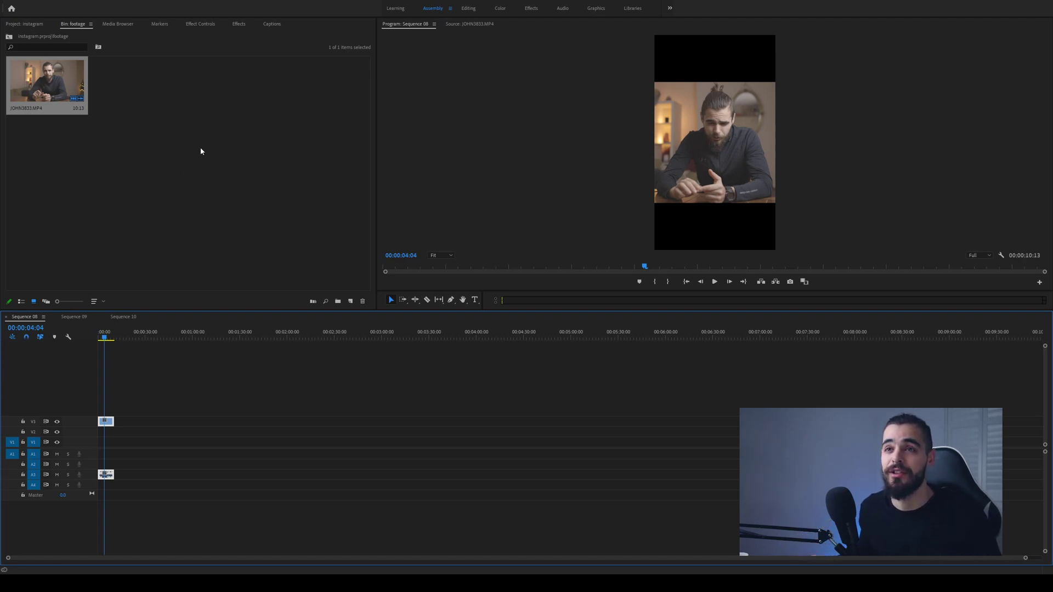
pyautogui.click(236, 23)
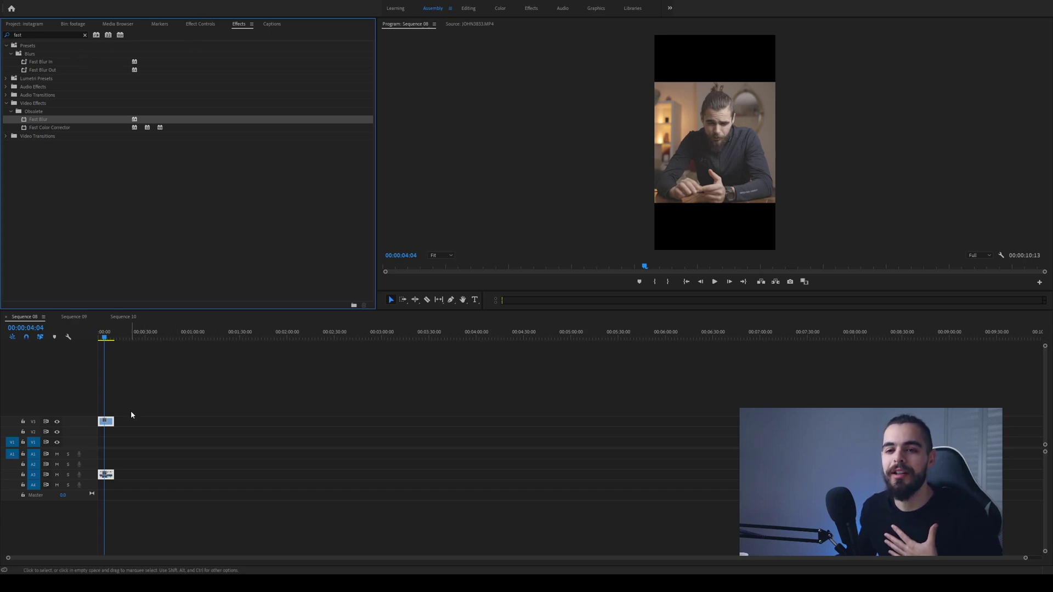
pyautogui.click(106, 423)
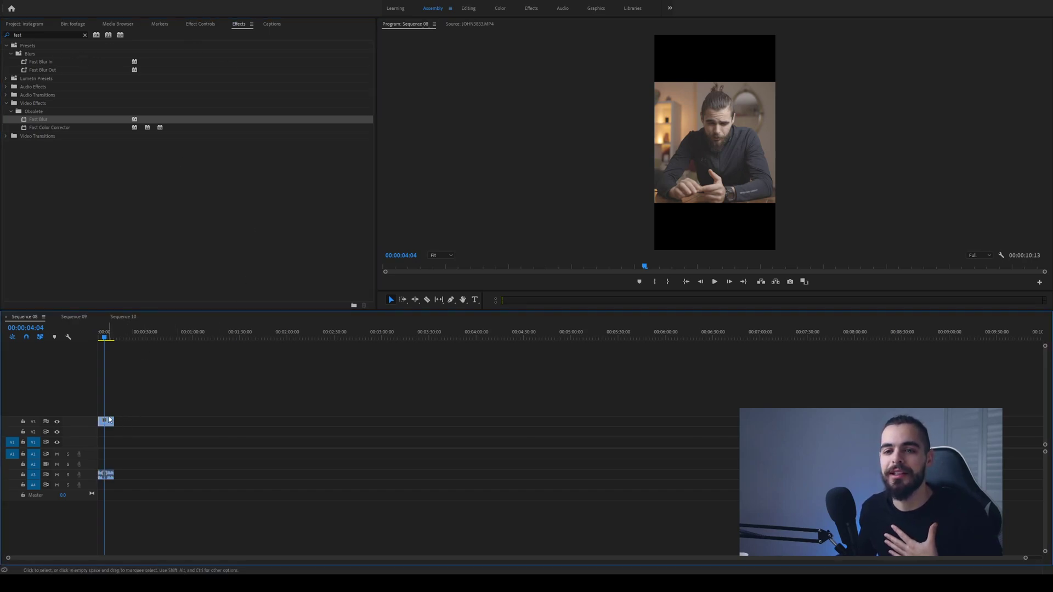
pyautogui.click(195, 25)
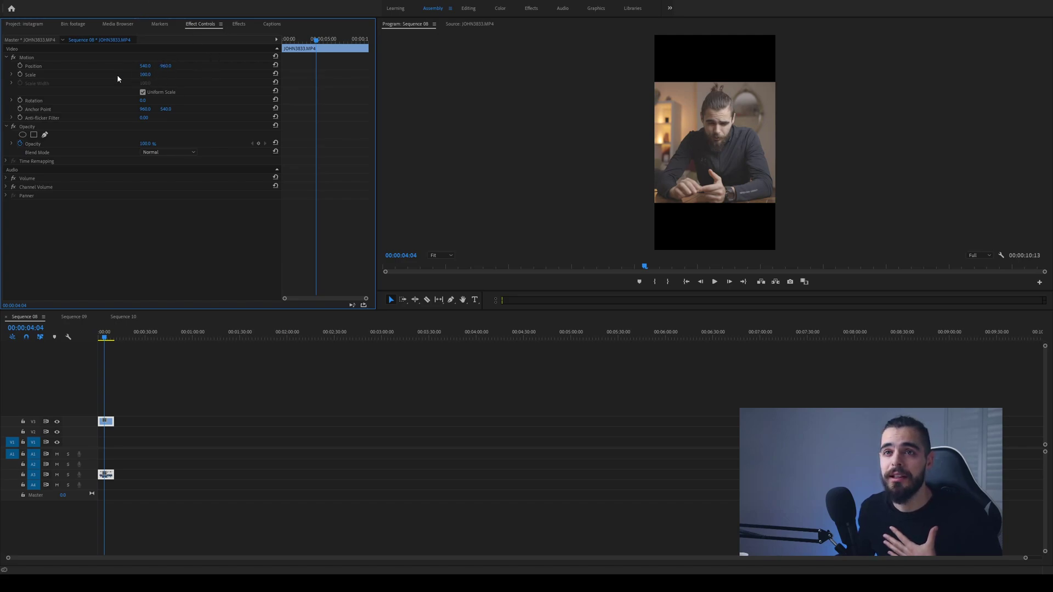
pyautogui.click(144, 74)
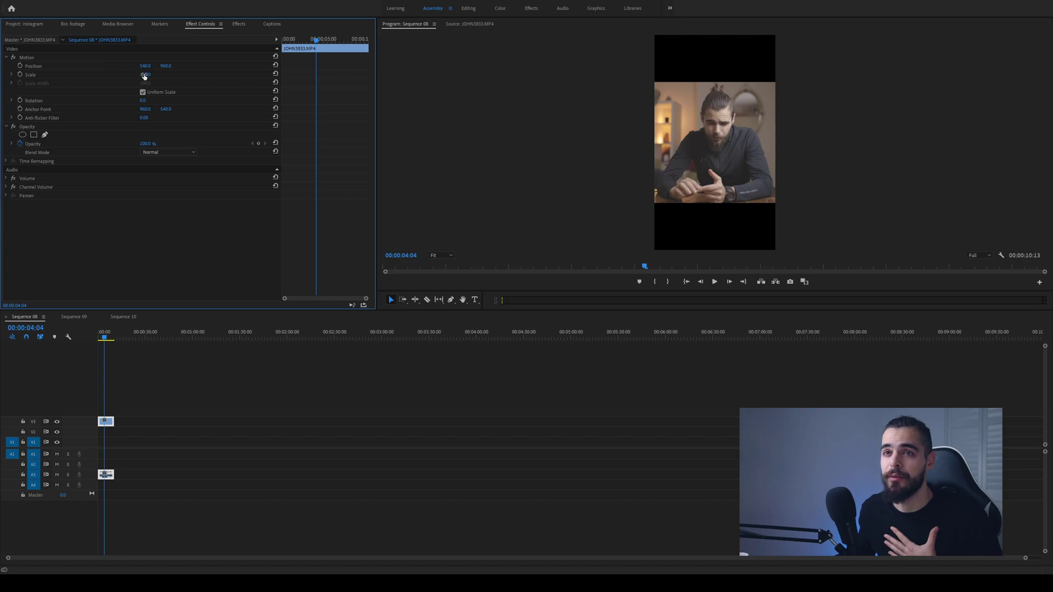
pyautogui.write('122')
pyautogui.press('Return')
pyautogui.moveTo(145, 74); pyautogui.dragTo(178, 74)
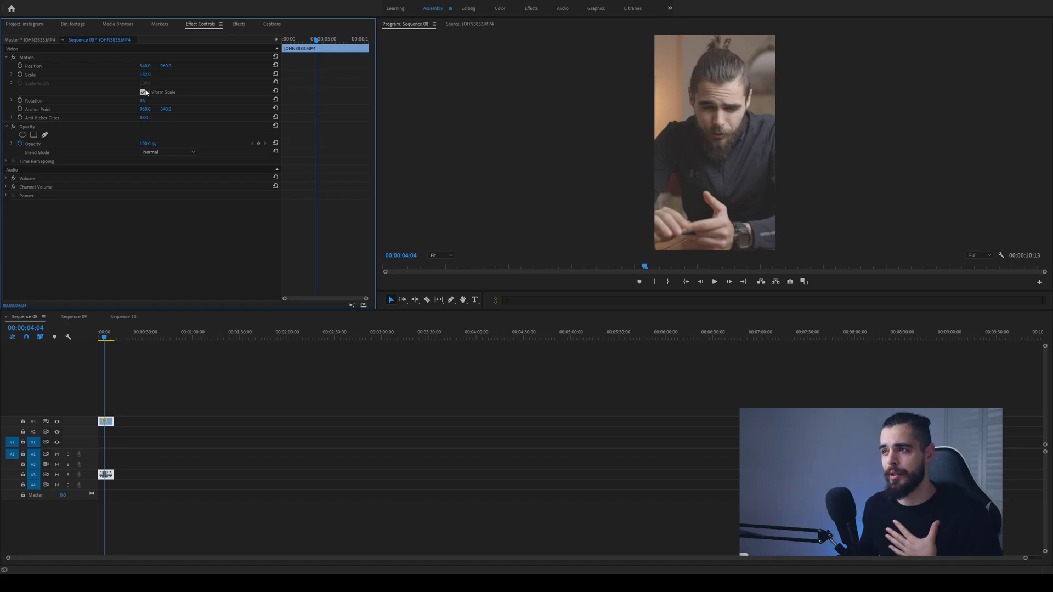
pyautogui.click(57, 475)
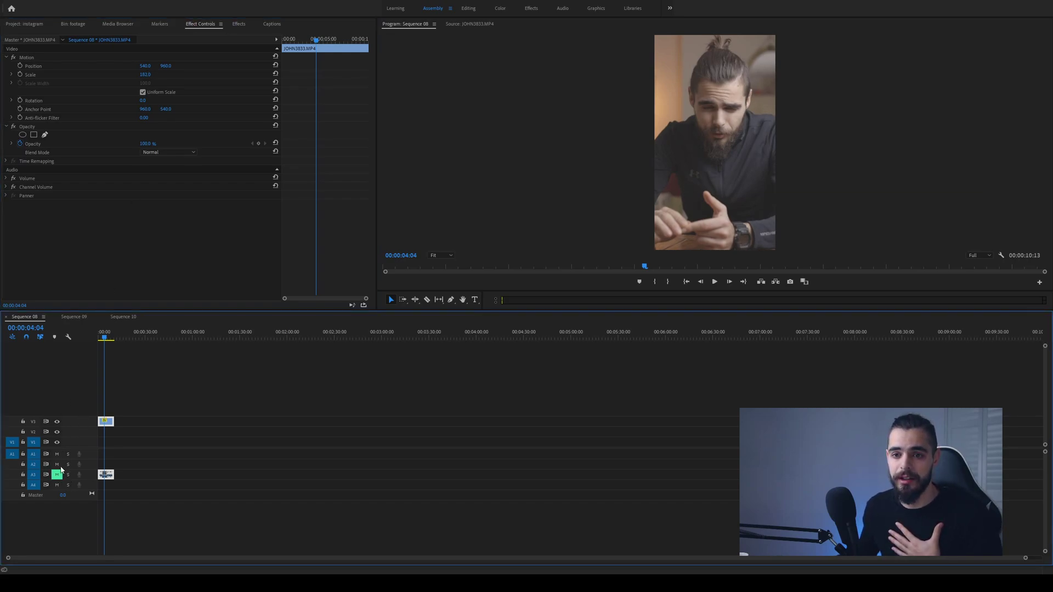
pyautogui.moveTo(106, 339); pyautogui.dragTo(111, 341)
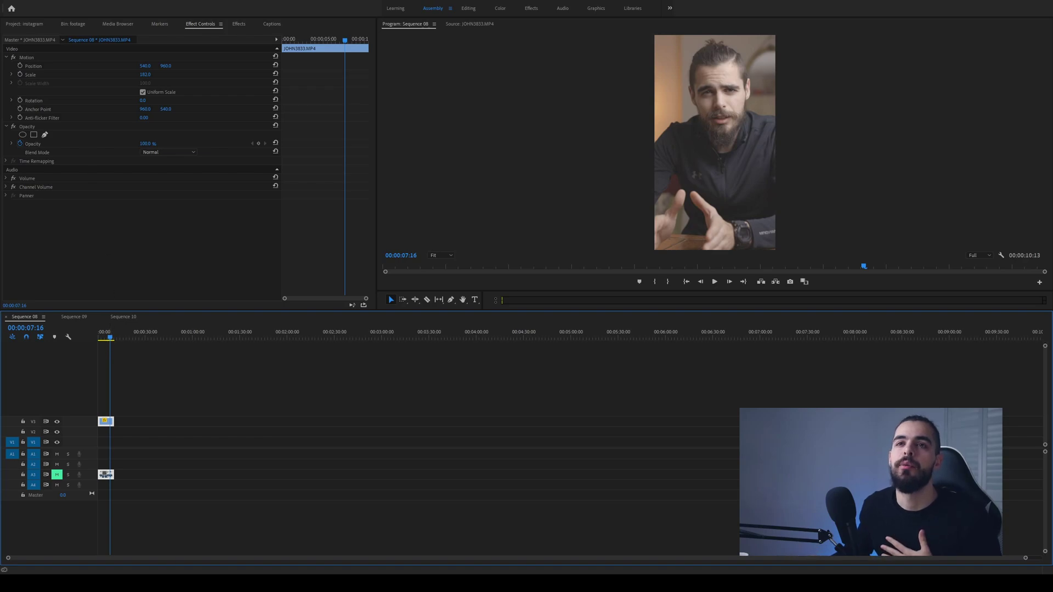
# - Place the footage clip on track V1 at the start of the portrait sequence, keeping the existing sequence settings, and mute audio track A1
pyautogui.click(27, 25)
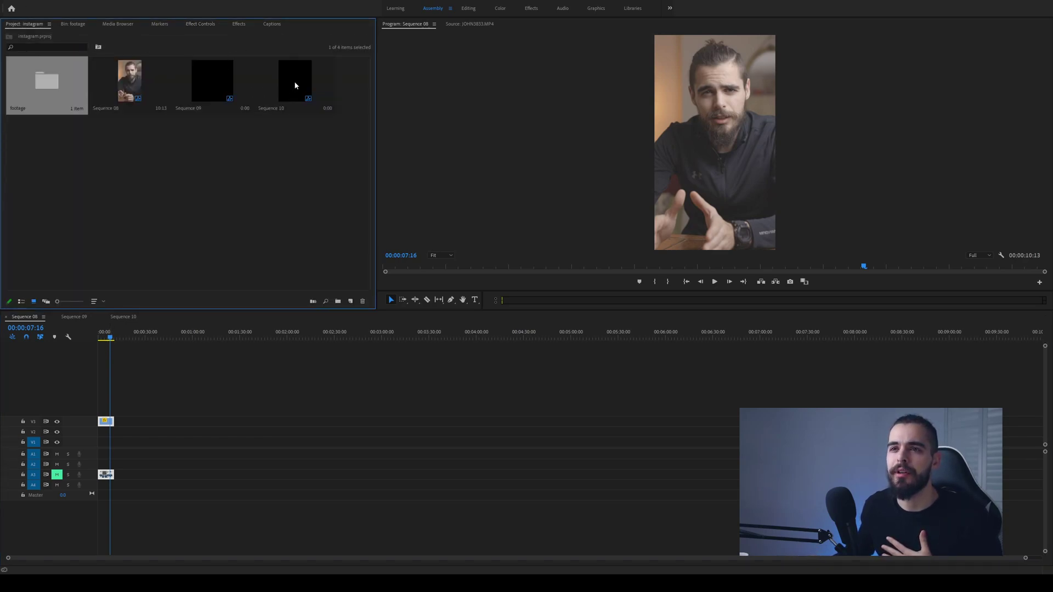
pyautogui.doubleClick(265, 92)
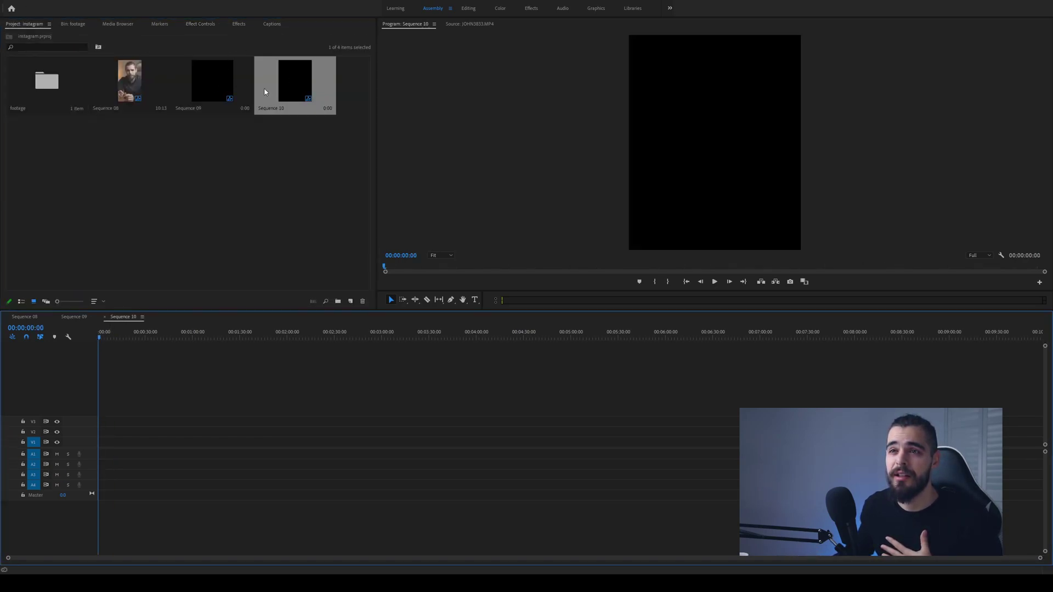
pyautogui.doubleClick(47, 82)
pyautogui.moveTo(47, 85); pyautogui.dragTo(104, 447)
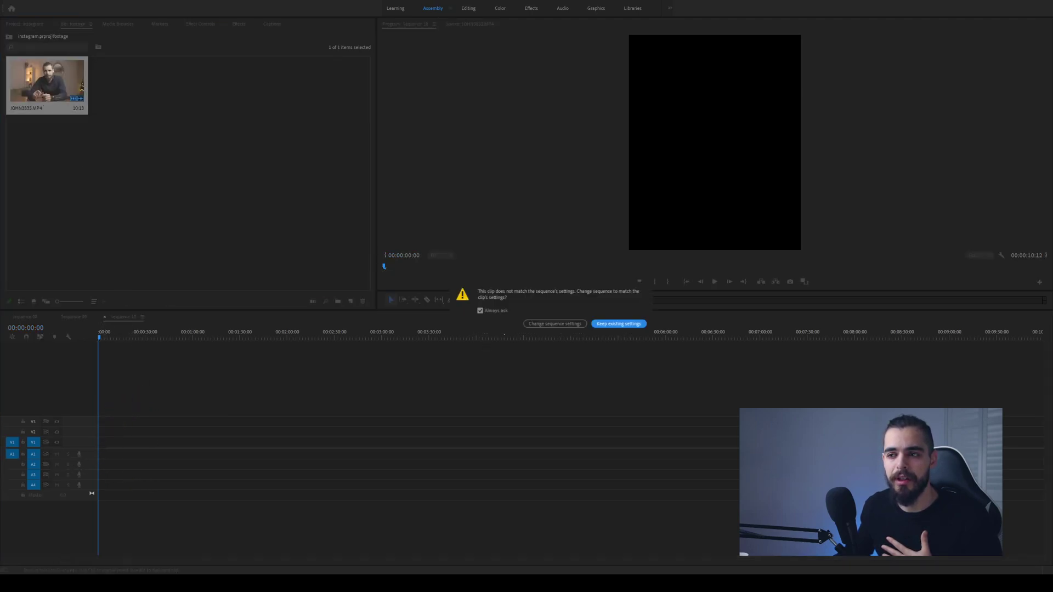
pyautogui.click(617, 323)
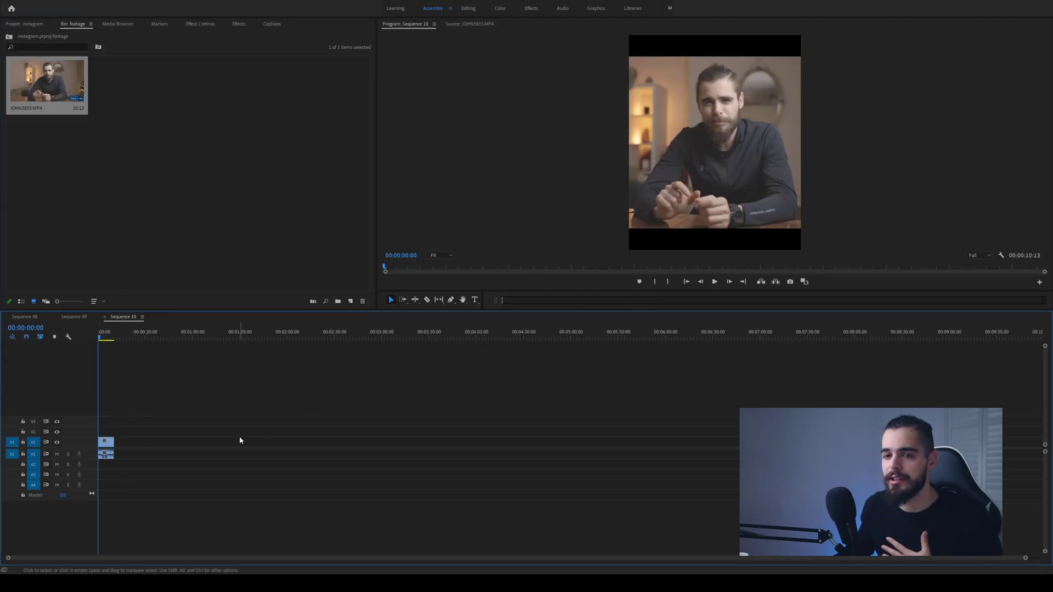
pyautogui.click(57, 454)
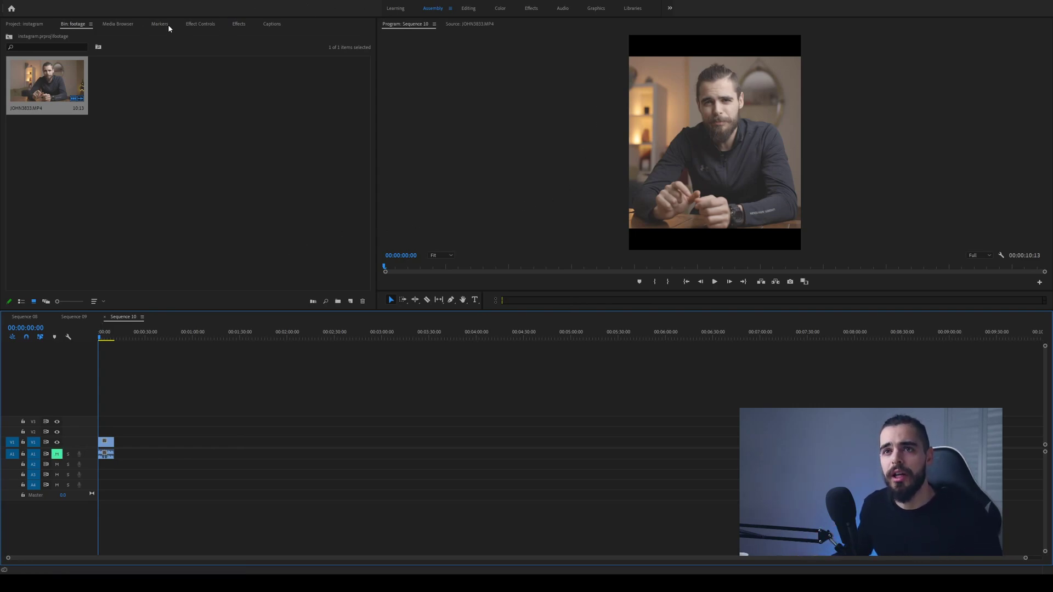
# - Scale up the clip in the portrait sequence until it covers the black bars above and below it
pyautogui.click(190, 24)
pyautogui.click(106, 442)
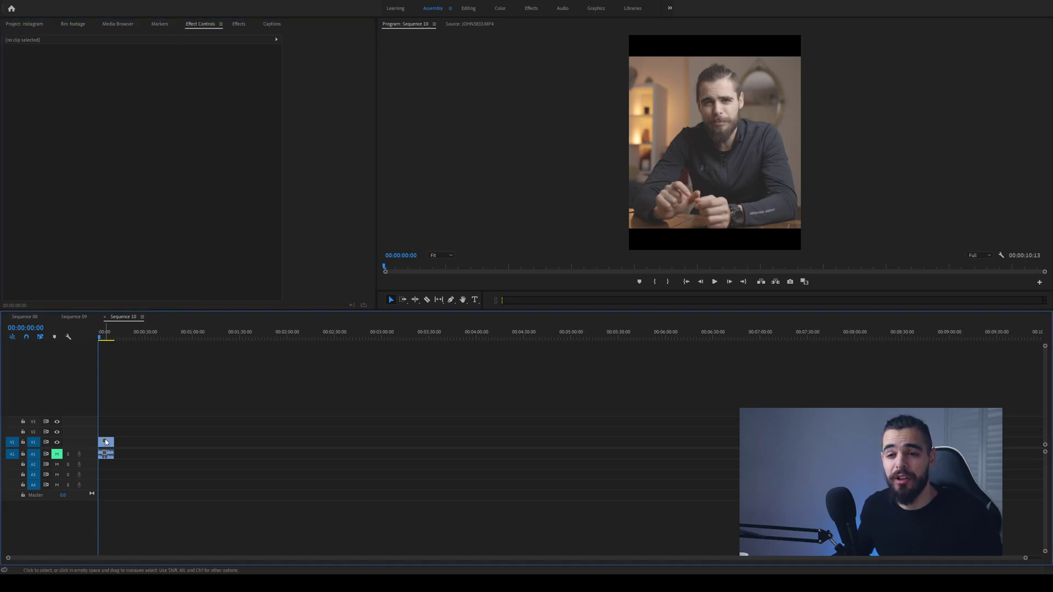
pyautogui.moveTo(145, 74); pyautogui.dragTo(160, 74)
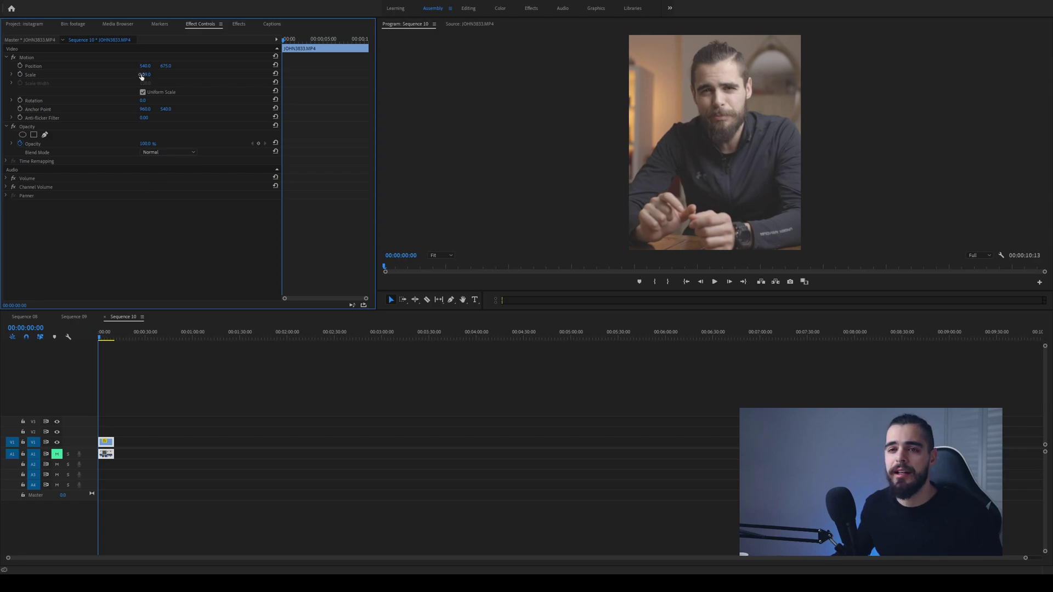
# - Place the footage clip on track V2 at the start of the square sequence, keeping the existing sequence settings
pyautogui.click(21, 24)
pyautogui.doubleClick(216, 78)
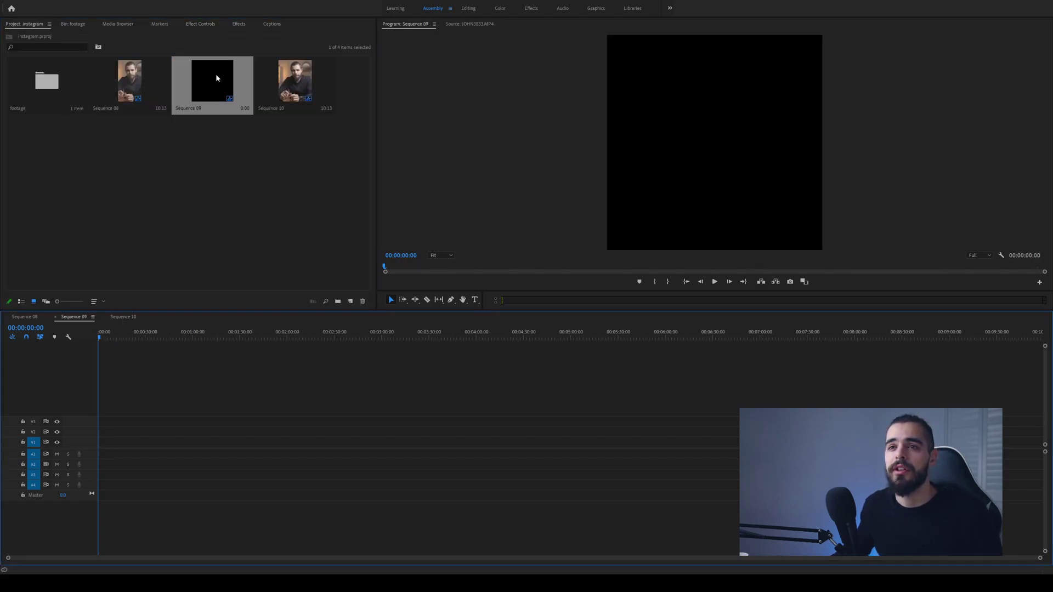
pyautogui.doubleClick(55, 79)
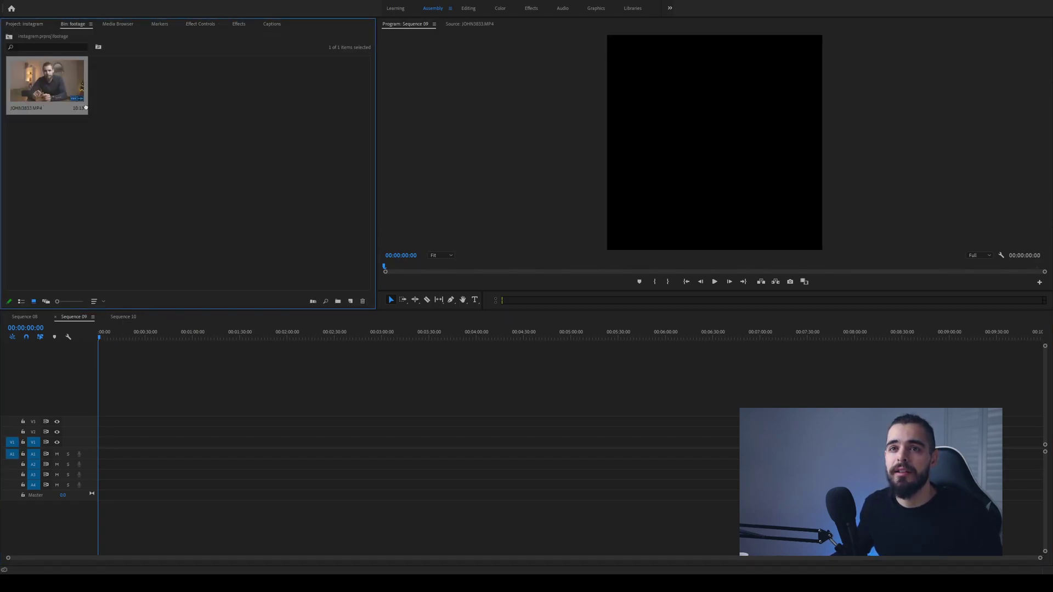
pyautogui.moveTo(52, 85); pyautogui.dragTo(101, 432)
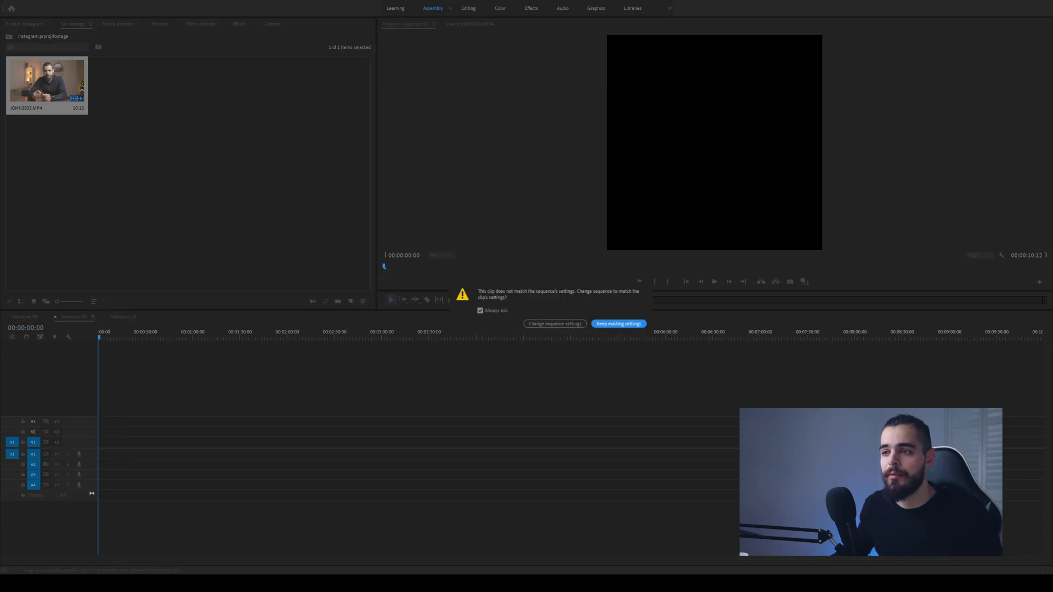
pyautogui.click(618, 324)
pyautogui.moveTo(100, 337); pyautogui.dragTo(101, 338)
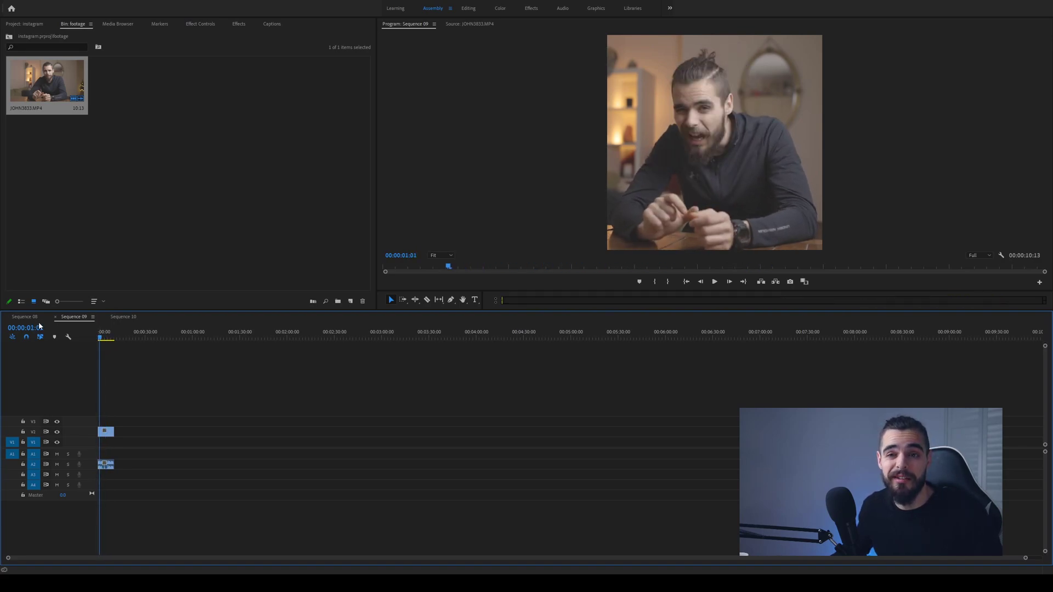
# - Mark the full length of the story sequence with an In point at 00:00:00:00 and an Out point at 00:00:10:13
pyautogui.click(25, 316)
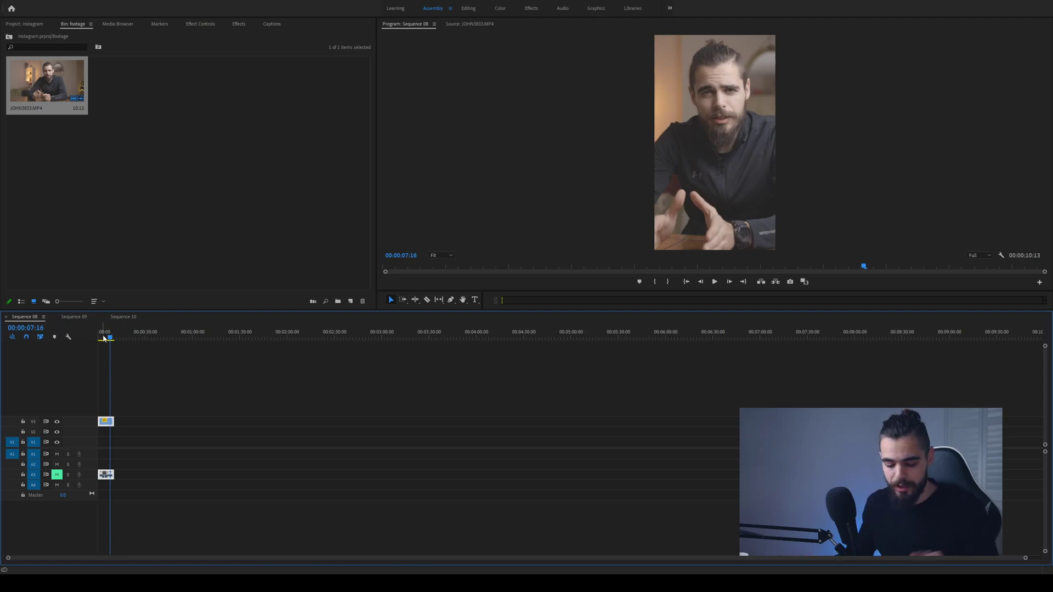
pyautogui.moveTo(108, 339); pyautogui.dragTo(92, 340)
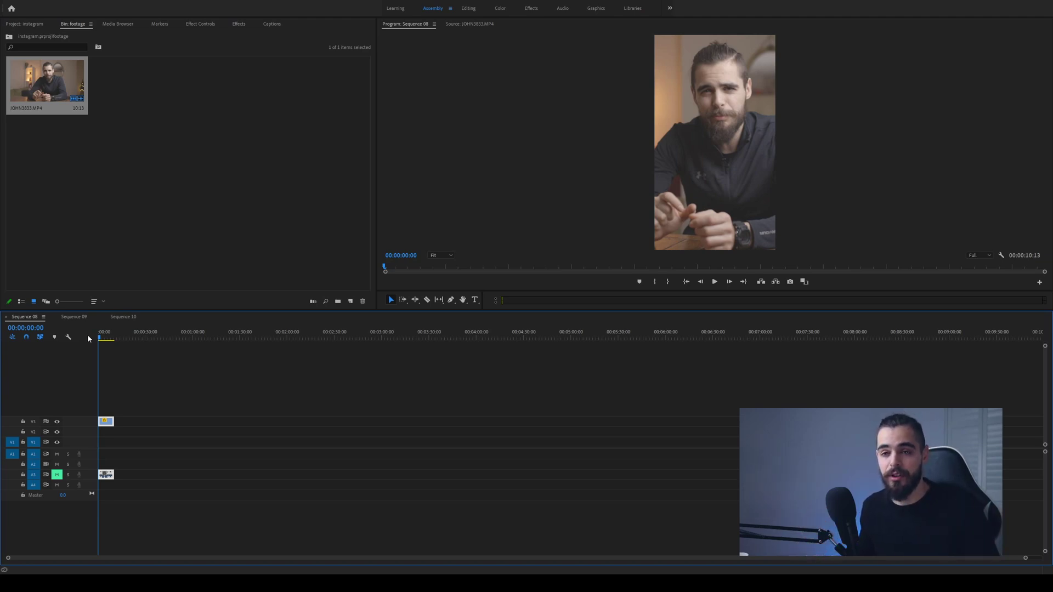
pyautogui.moveTo(103, 336); pyautogui.dragTo(95, 340)
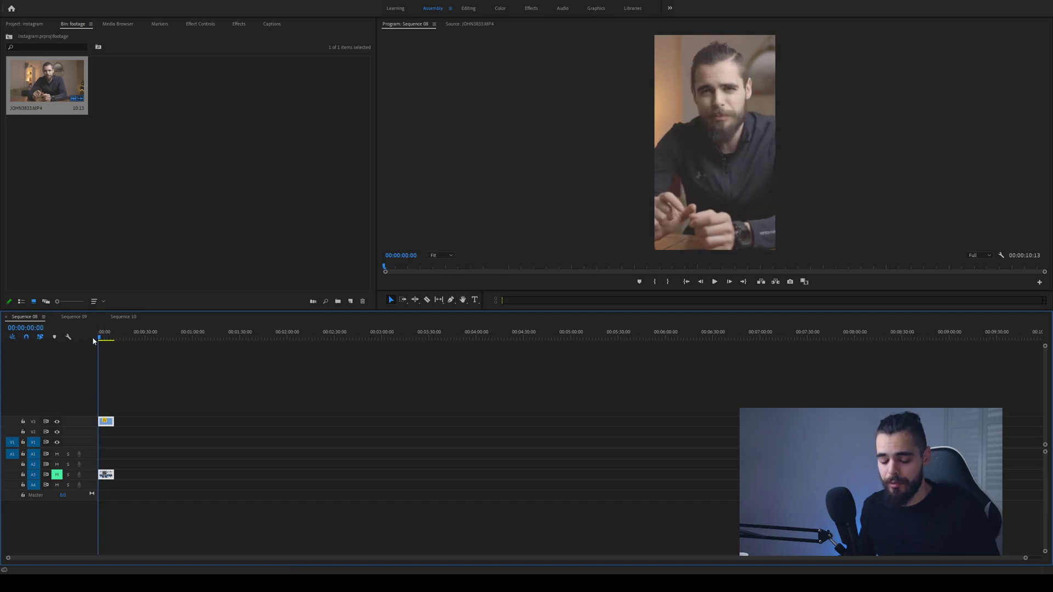
pyautogui.press('i')
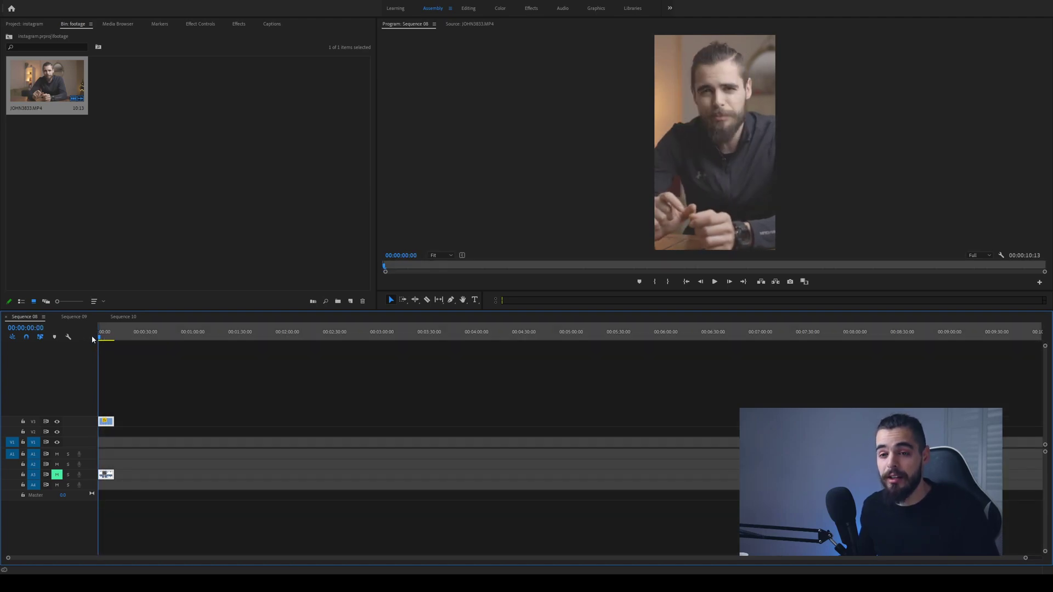
pyautogui.press('End')
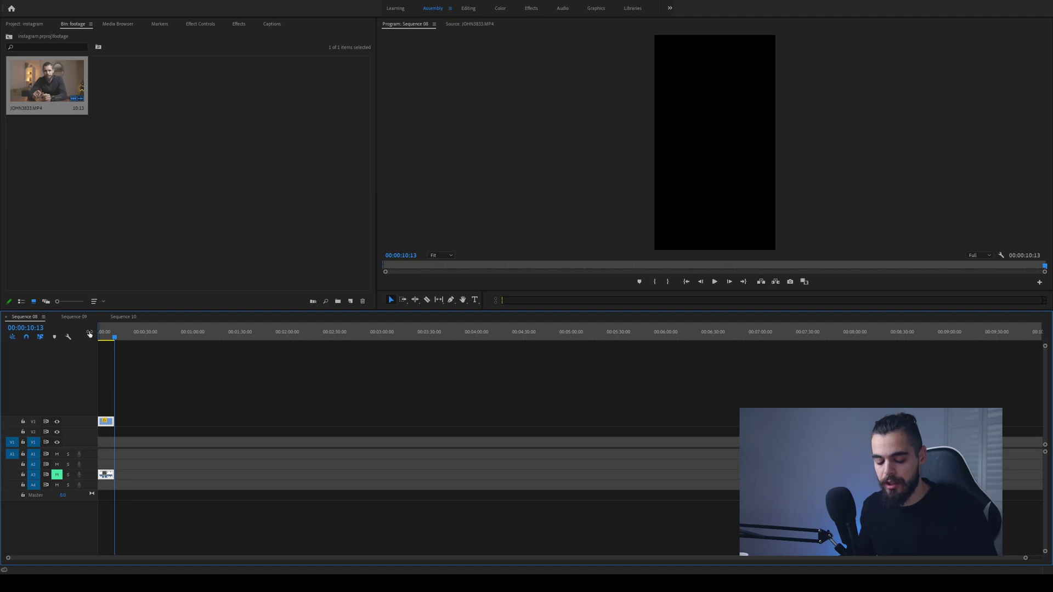
pyautogui.press('o')
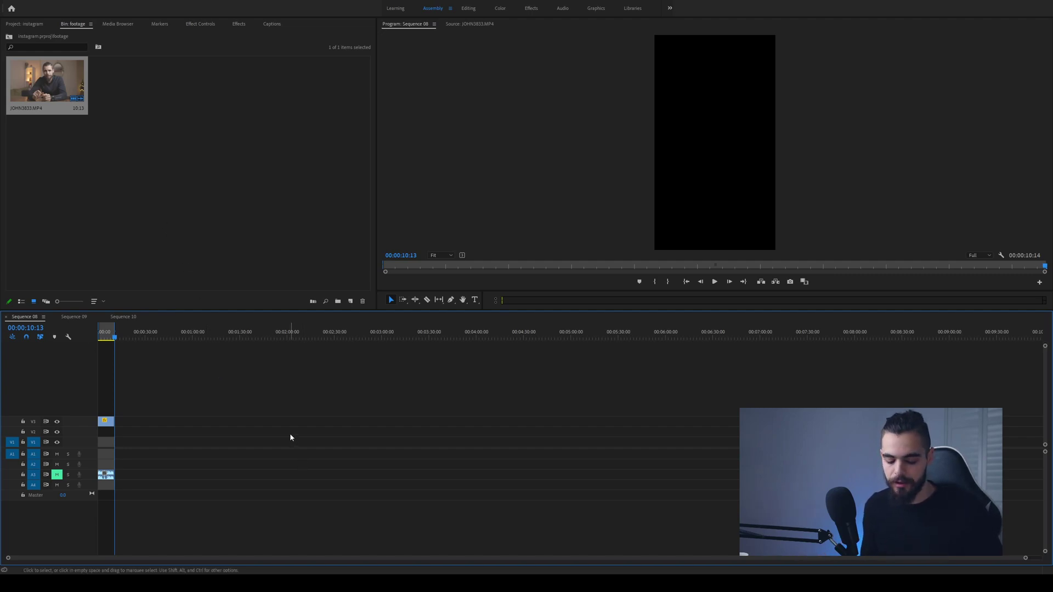
# - Export the marked range of the story sequence as H.264 with the Match Source - High bitrate preset and maximum render quality
pyautogui.hotkey('ctrl', 'm')
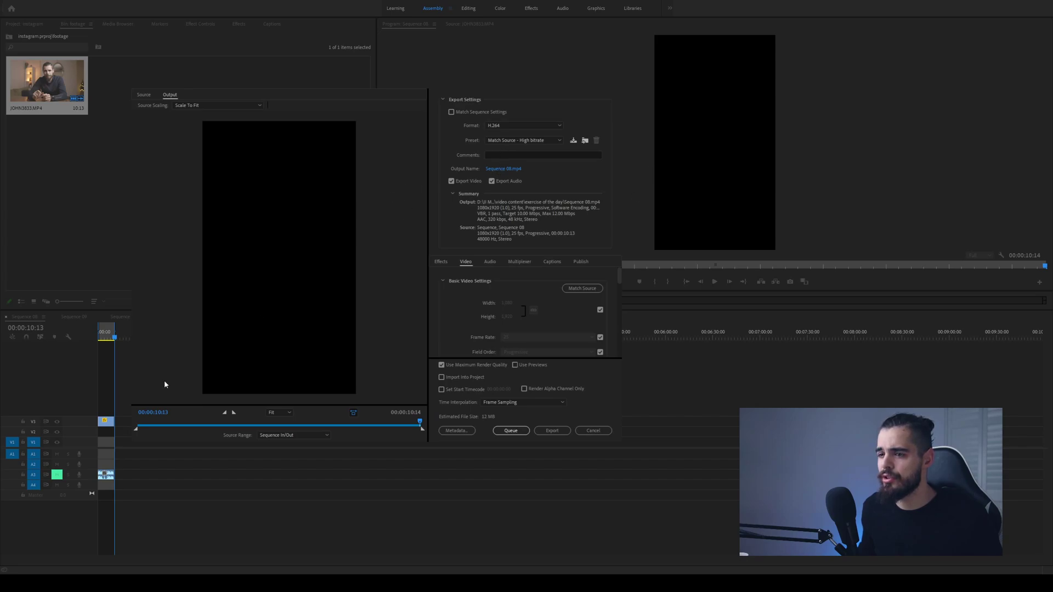
pyautogui.click(586, 431)
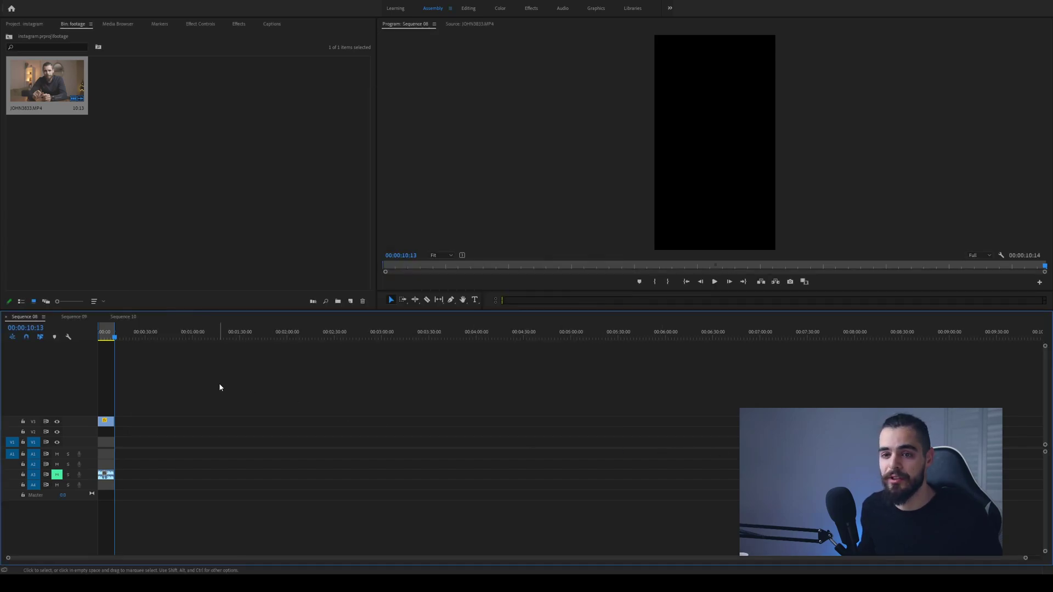
pyautogui.click(105, 338)
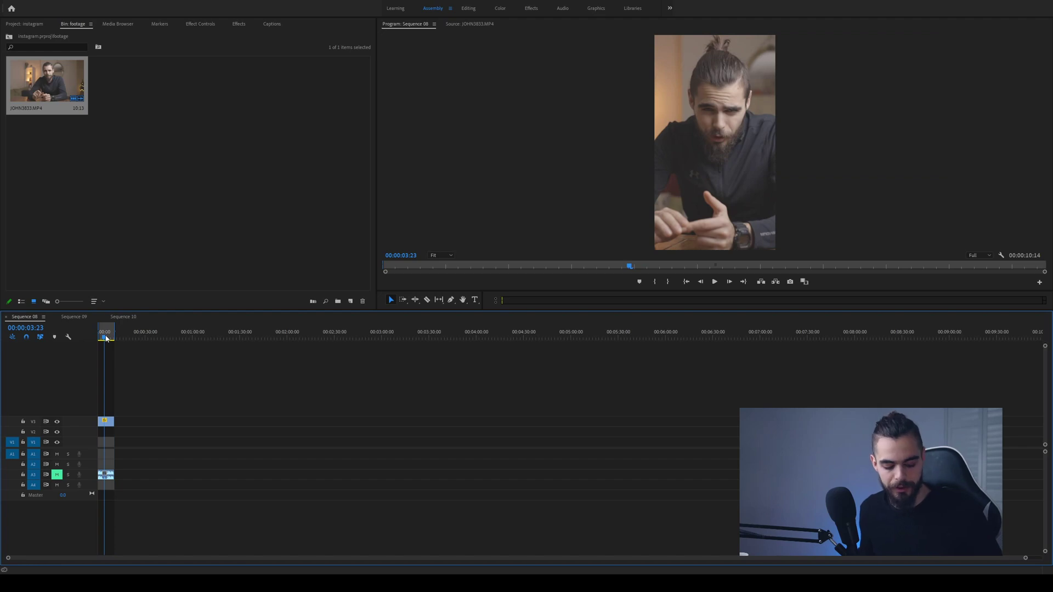
pyautogui.hotkey('ctrl', 'm')
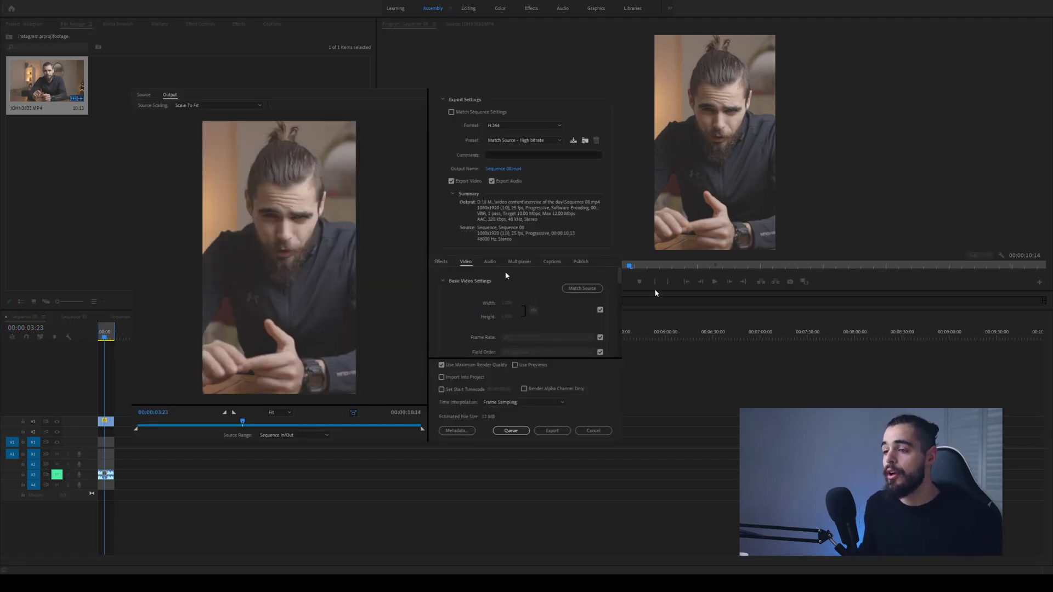
pyautogui.scroll(-2, 504, 280)
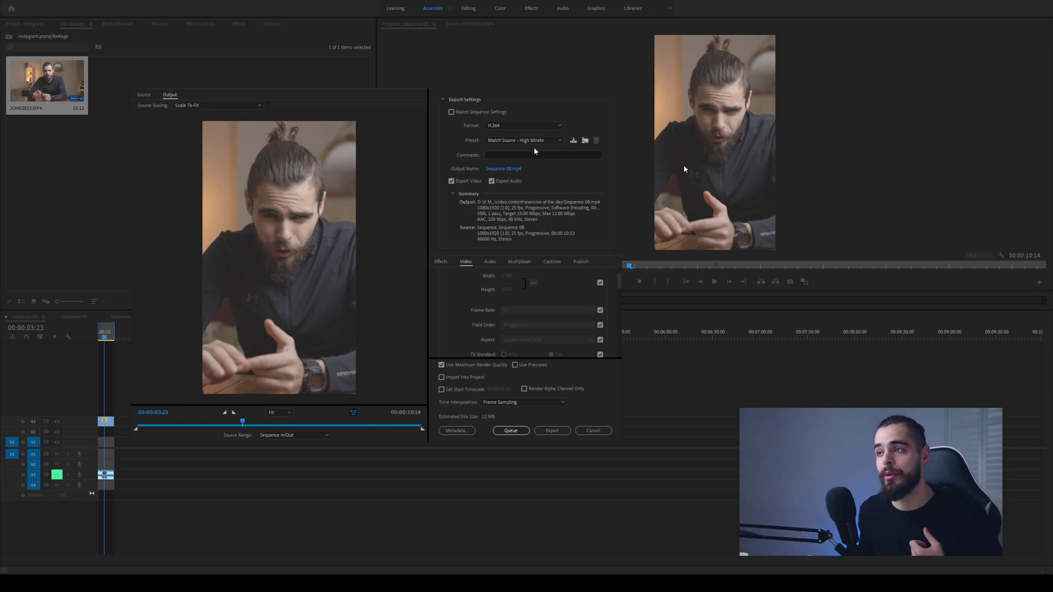
pyautogui.scroll(1, 492, 276)
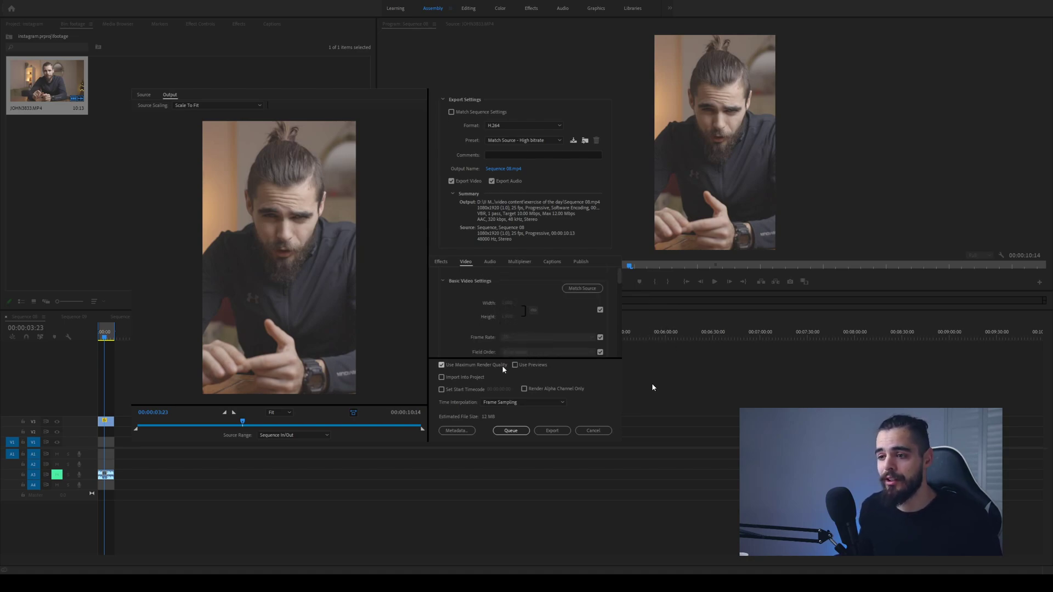
pyautogui.click(552, 430)
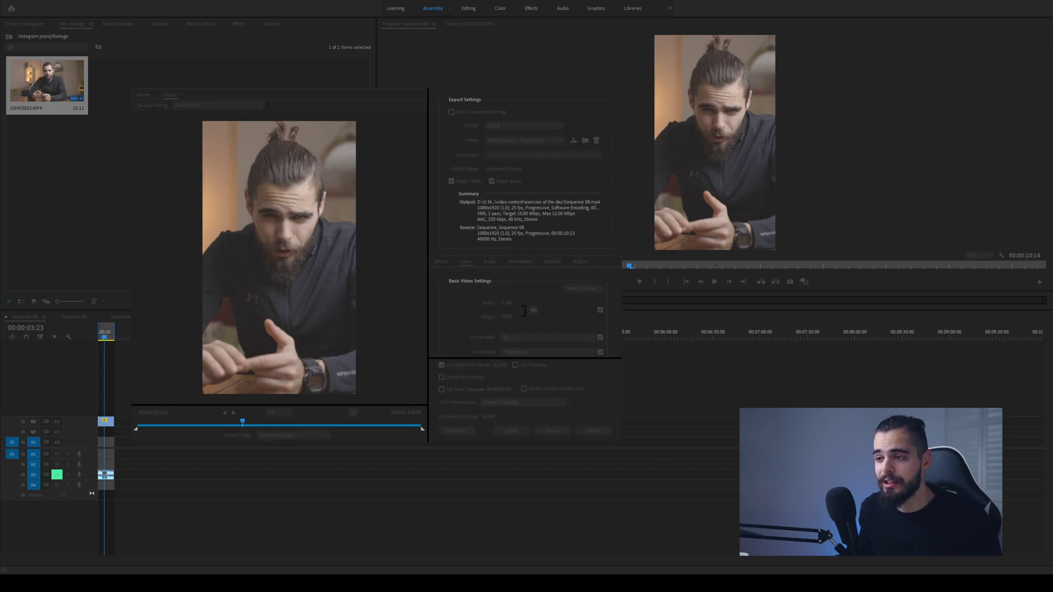